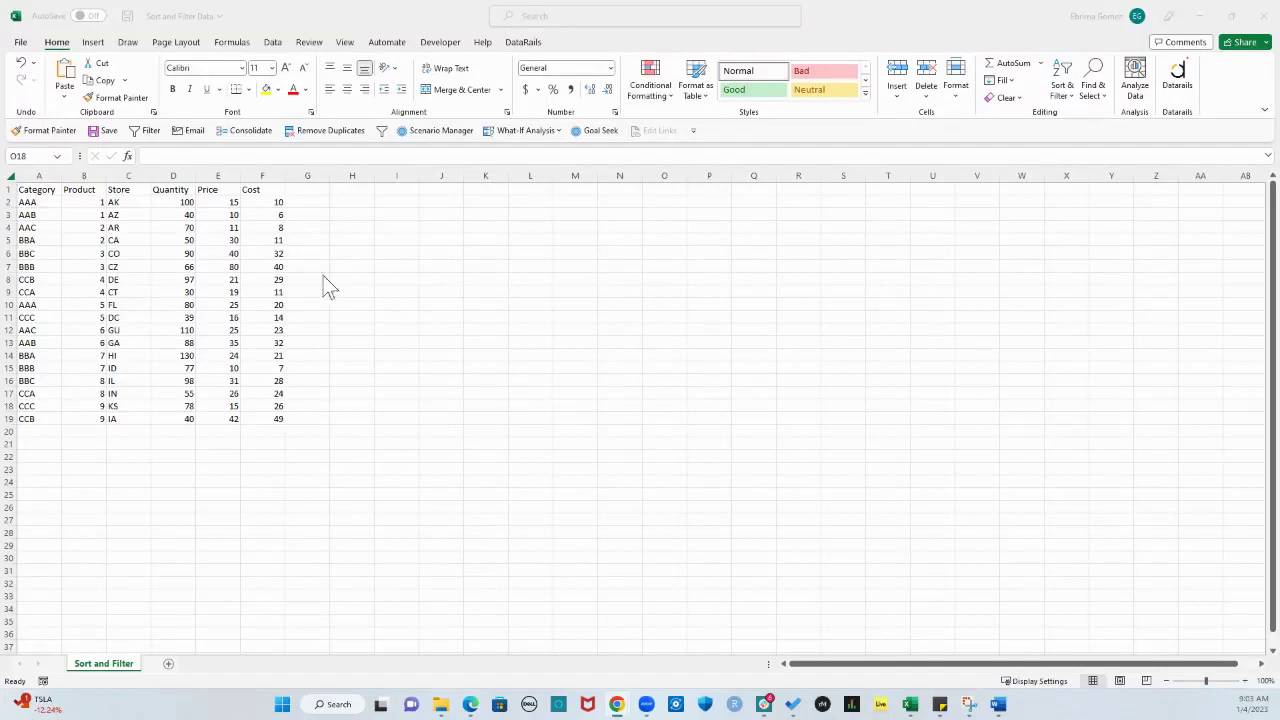
Step: Sort the table by the Product column in descending order
{"action": "left_click", "coordinate": [86, 190]}
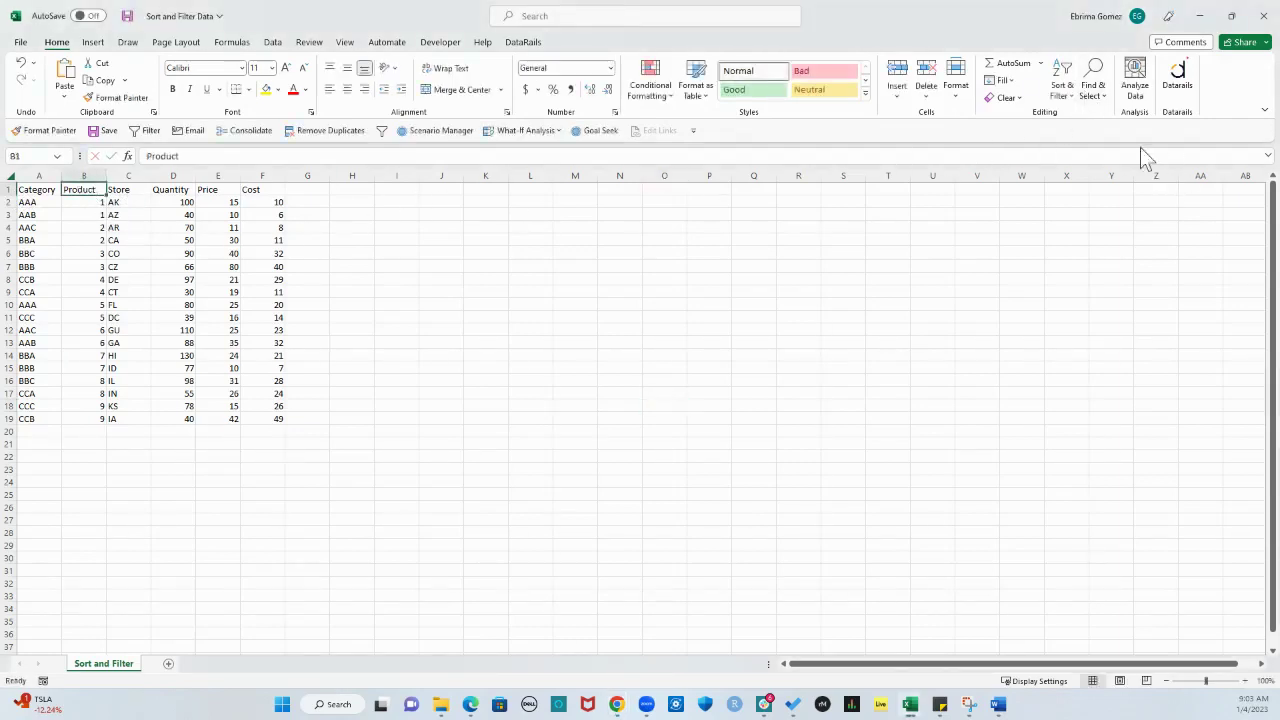
{"action": "left_click", "coordinate": [1076, 100]}
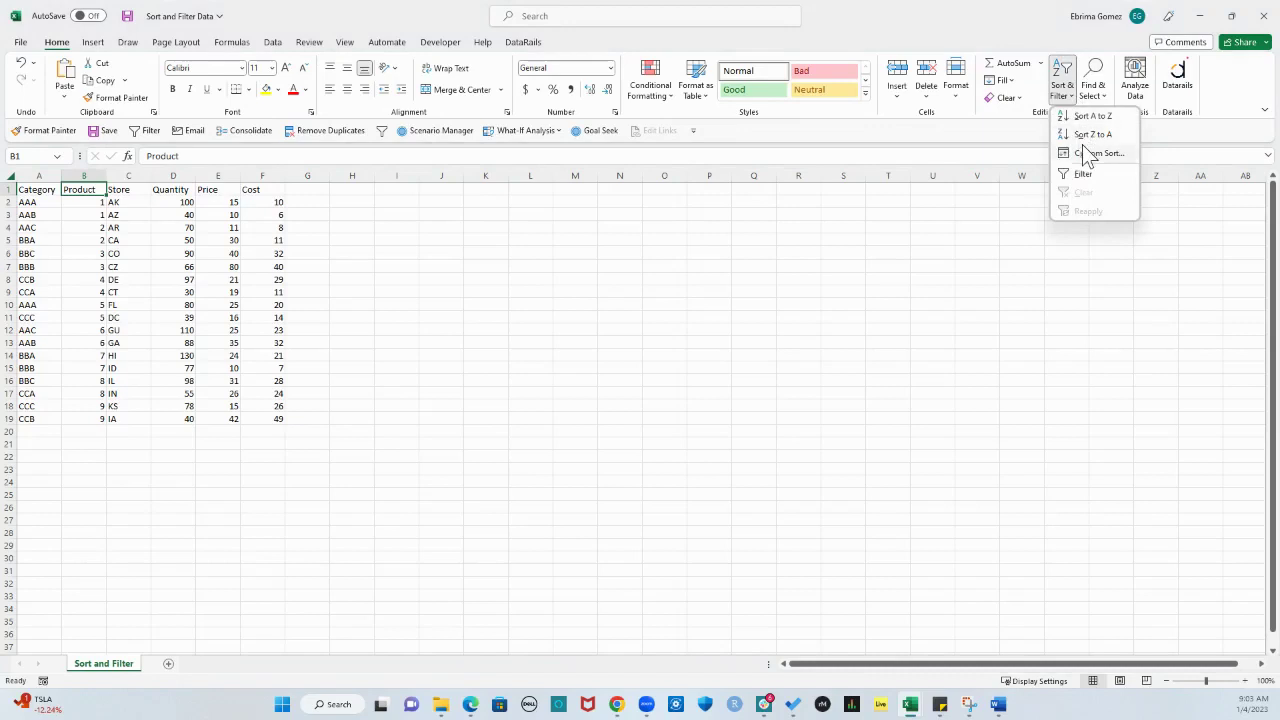
{"action": "left_click", "coordinate": [1095, 134]}
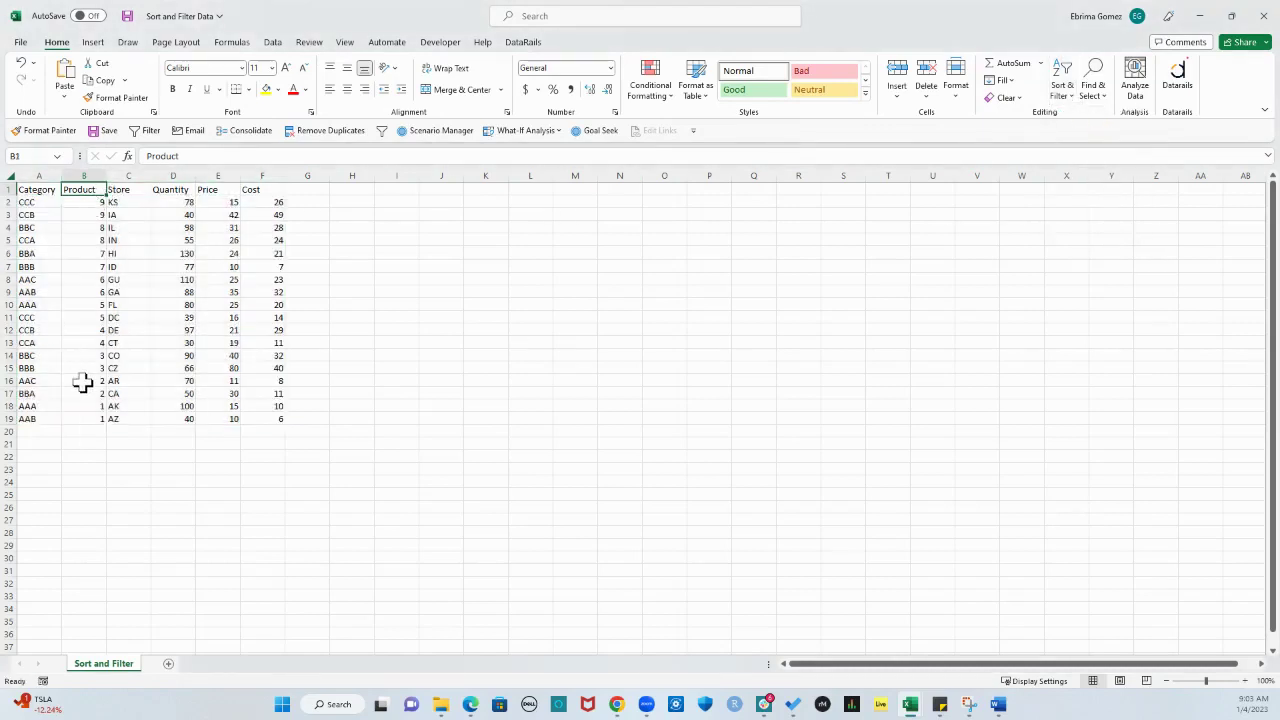
Step: Sort the table by the Store column in ascending order, A to Z
{"action": "left_click", "coordinate": [131, 188]}
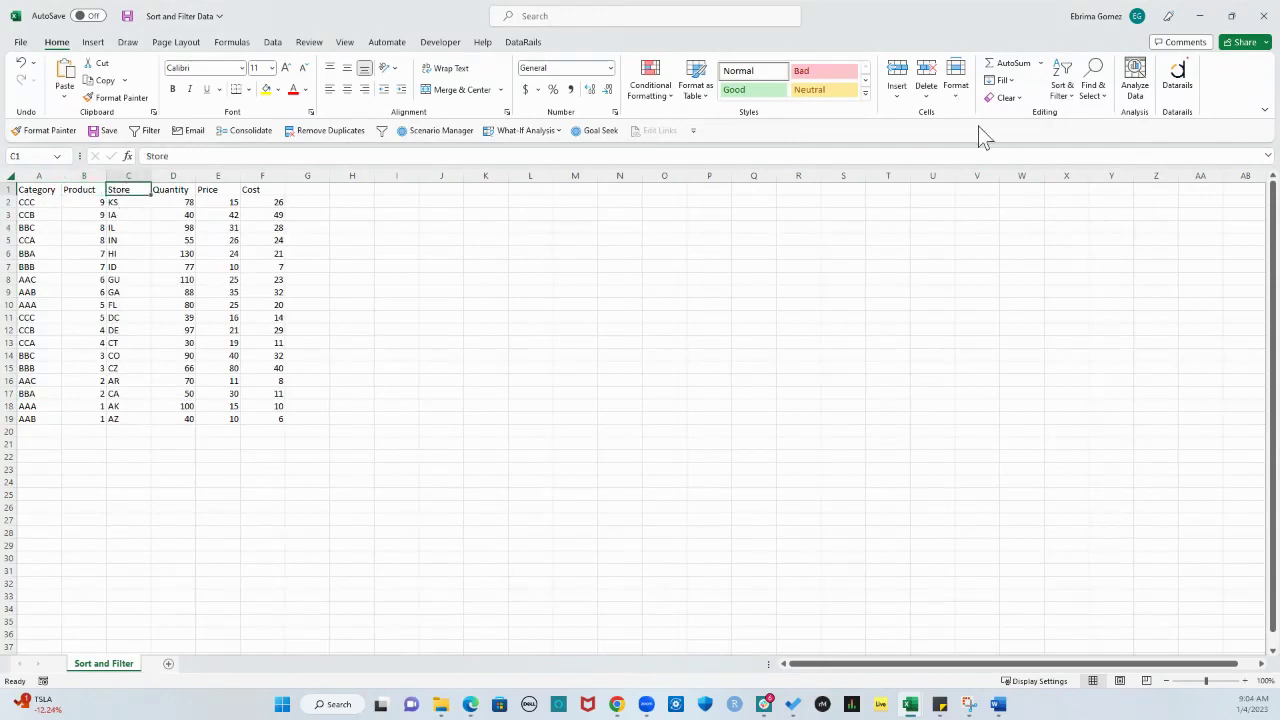
{"action": "left_click", "coordinate": [1068, 96]}
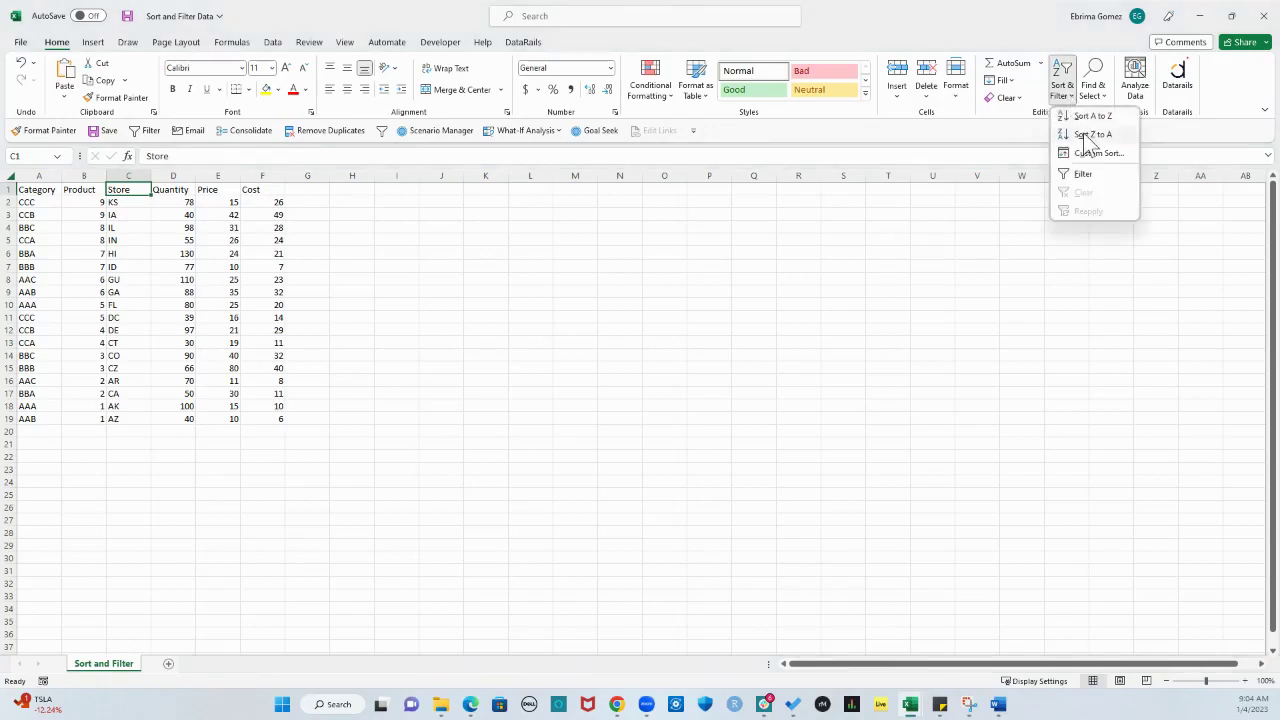
{"action": "left_click", "coordinate": [1088, 115]}
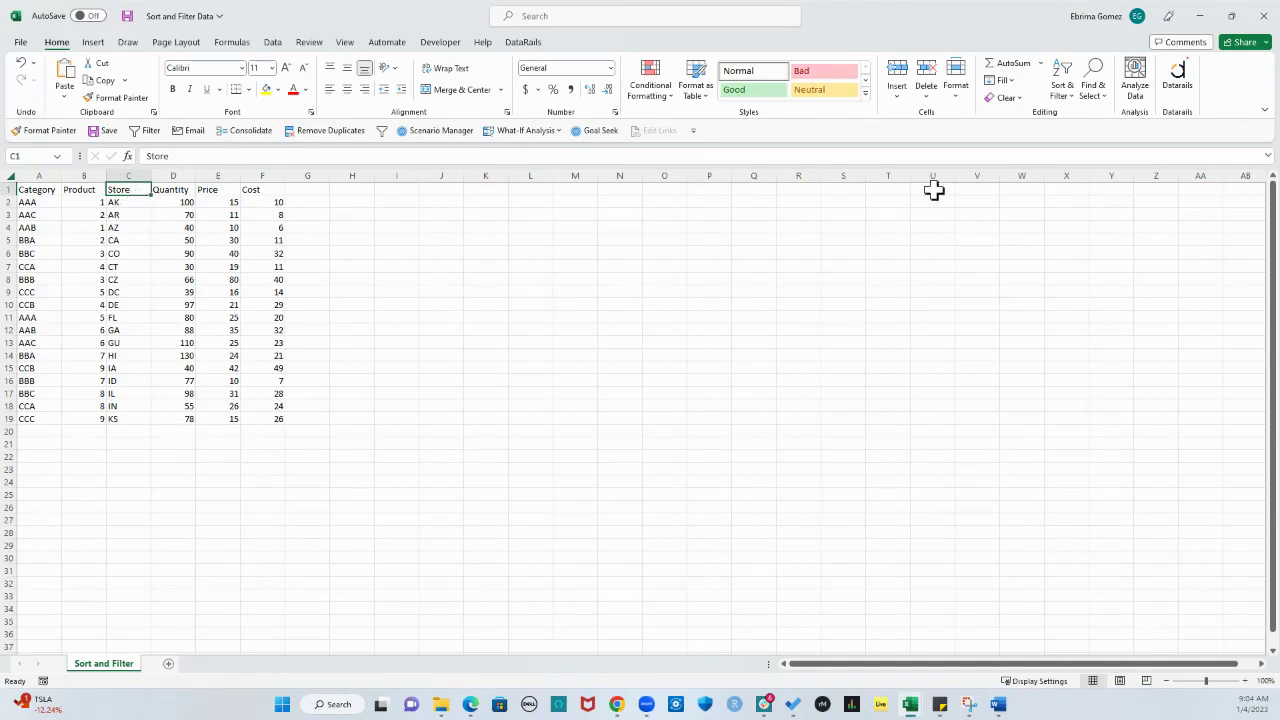
Step: Start a custom sort with Product as the first sort level, ordered Smallest to Largest
{"action": "left_click", "coordinate": [1066, 95]}
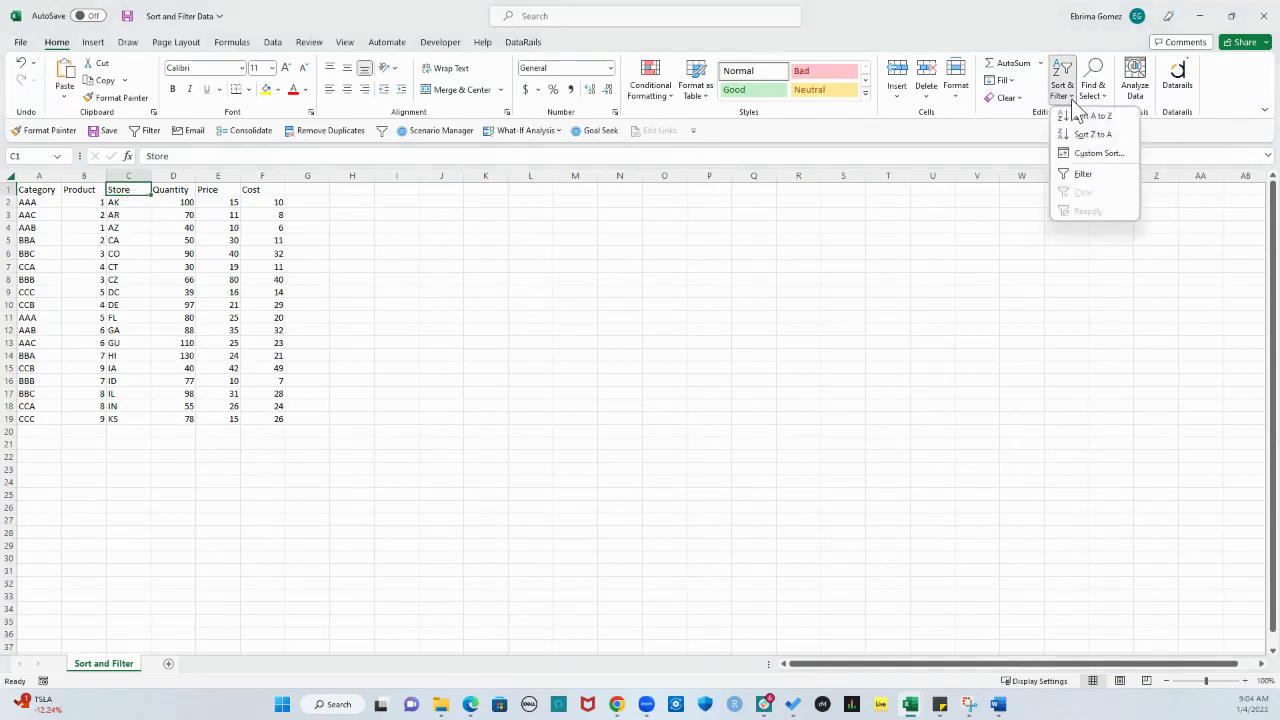
{"action": "left_click", "coordinate": [1099, 156]}
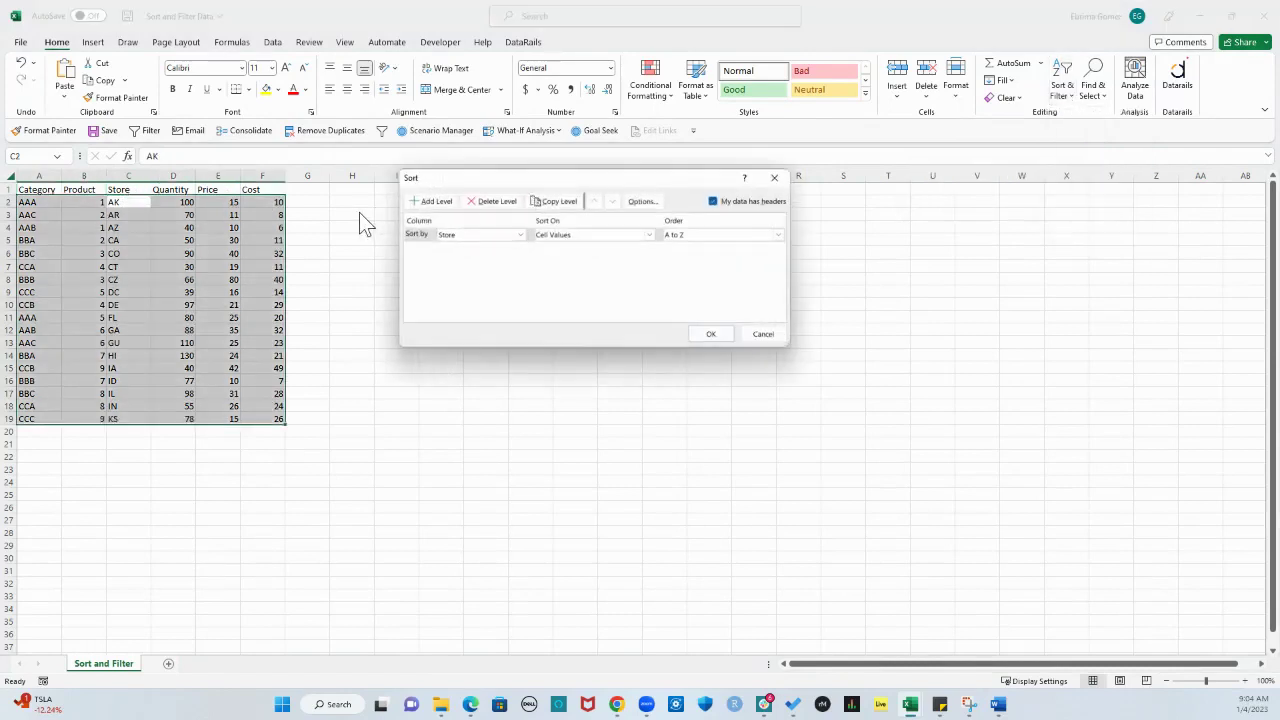
{"action": "left_click", "coordinate": [521, 235]}
{"action": "left_click", "coordinate": [489, 253]}
{"action": "left_click", "coordinate": [777, 234]}
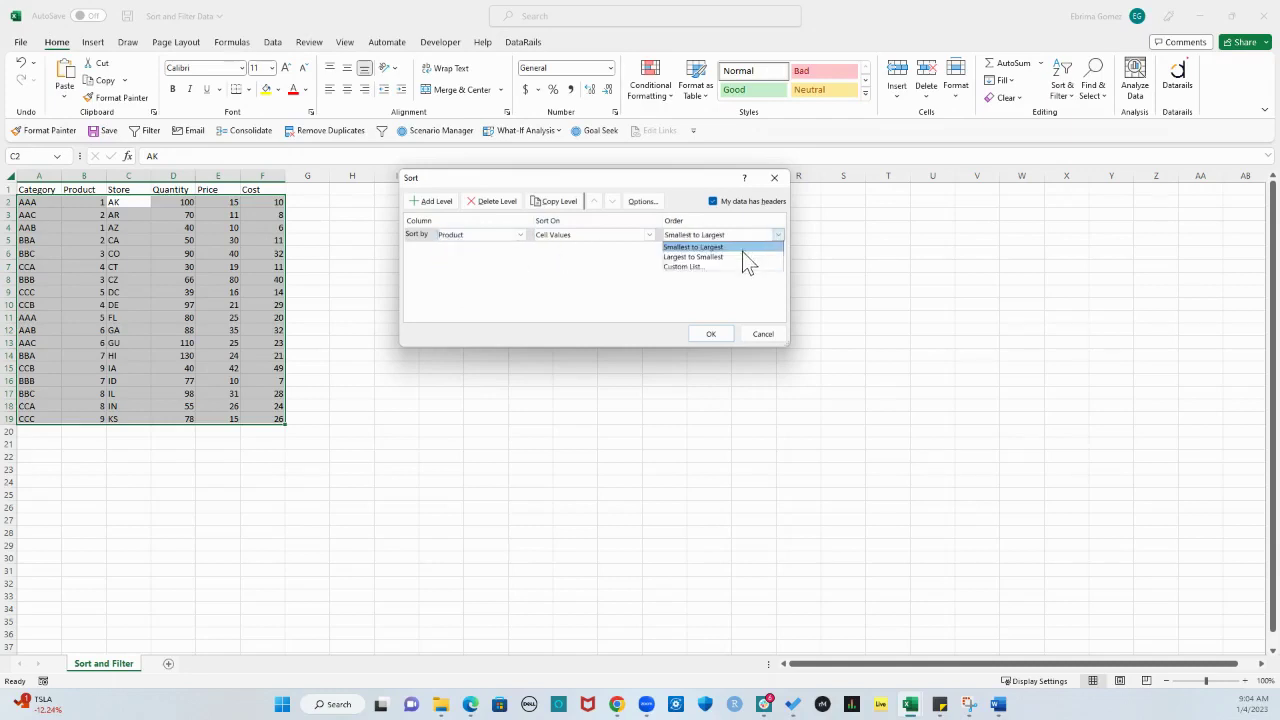
{"action": "left_click", "coordinate": [740, 247]}
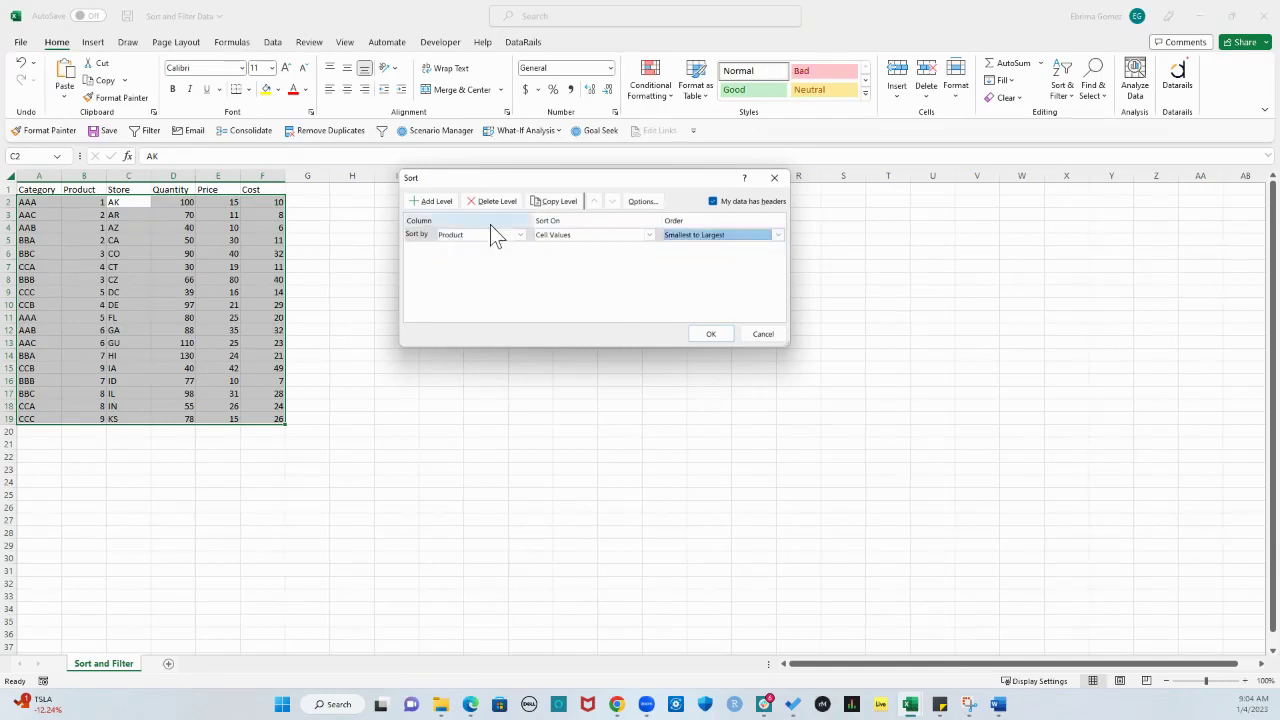
Step: Add a second sort level on Quantity, ordered Largest to Smallest, and apply the custom sort
{"action": "left_click", "coordinate": [434, 201]}
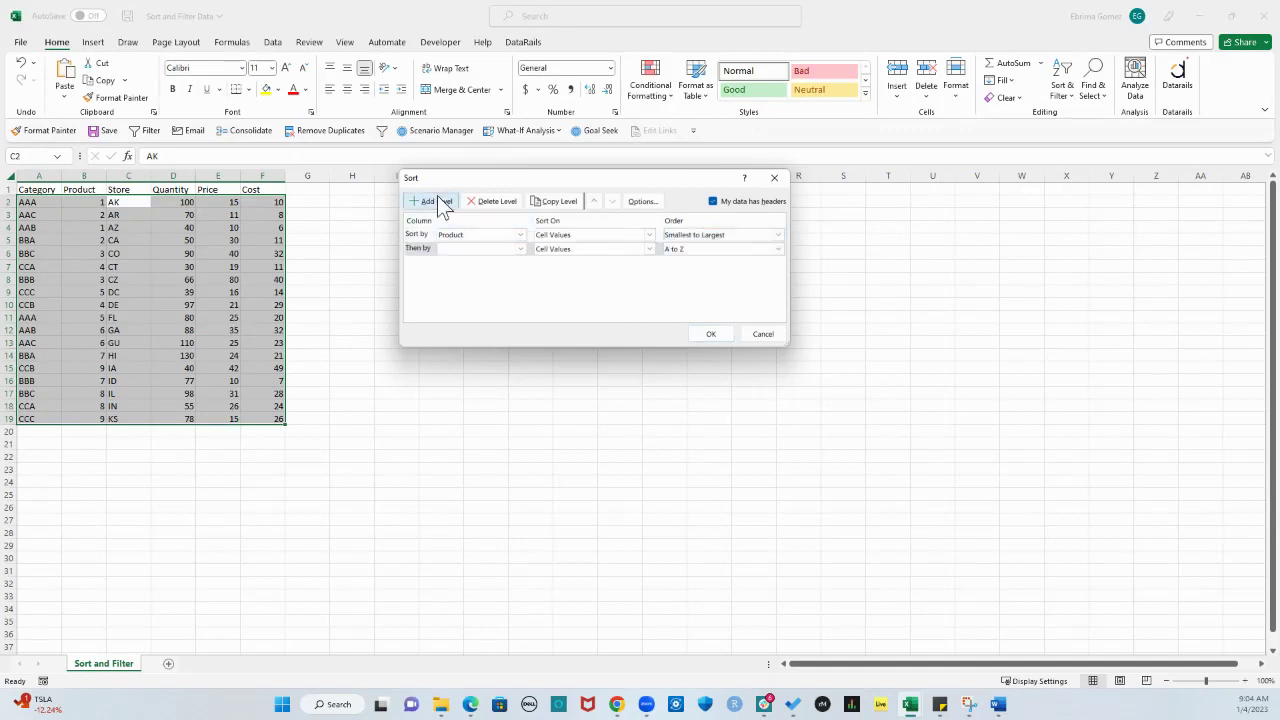
{"action": "left_click", "coordinate": [520, 249]}
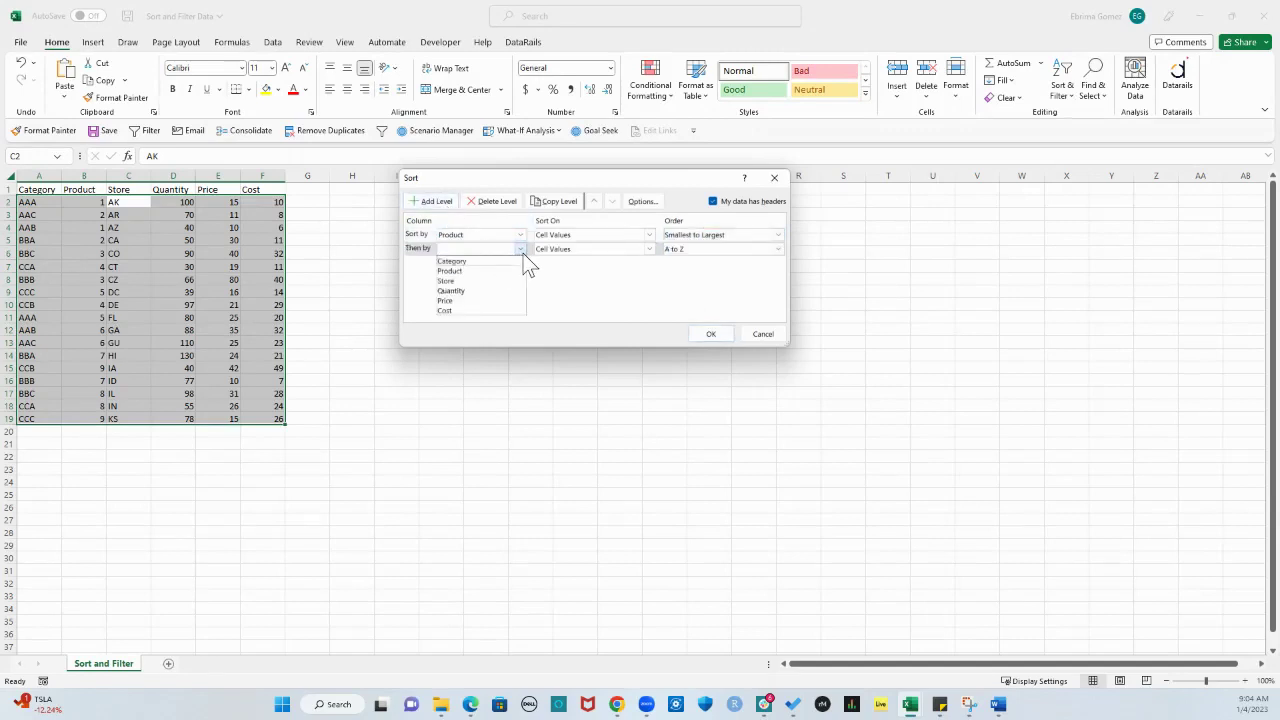
{"action": "left_click", "coordinate": [472, 290]}
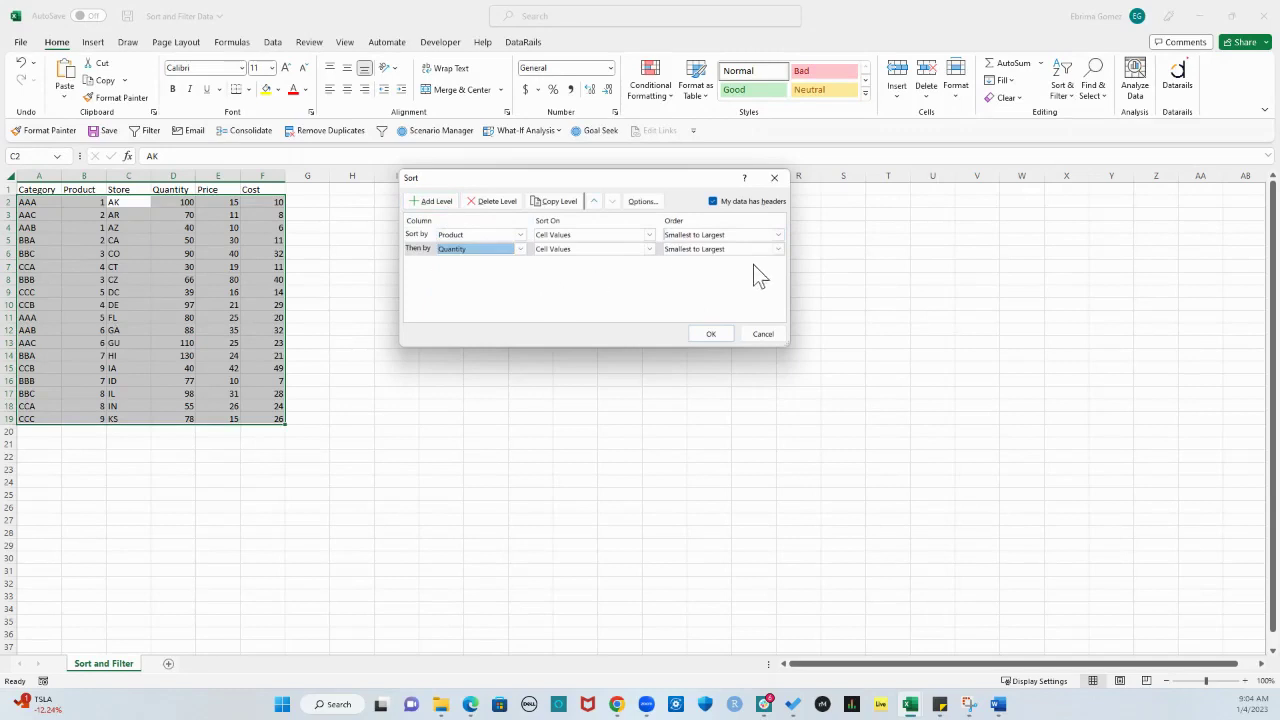
{"action": "left_click", "coordinate": [777, 250]}
{"action": "left_click", "coordinate": [727, 273]}
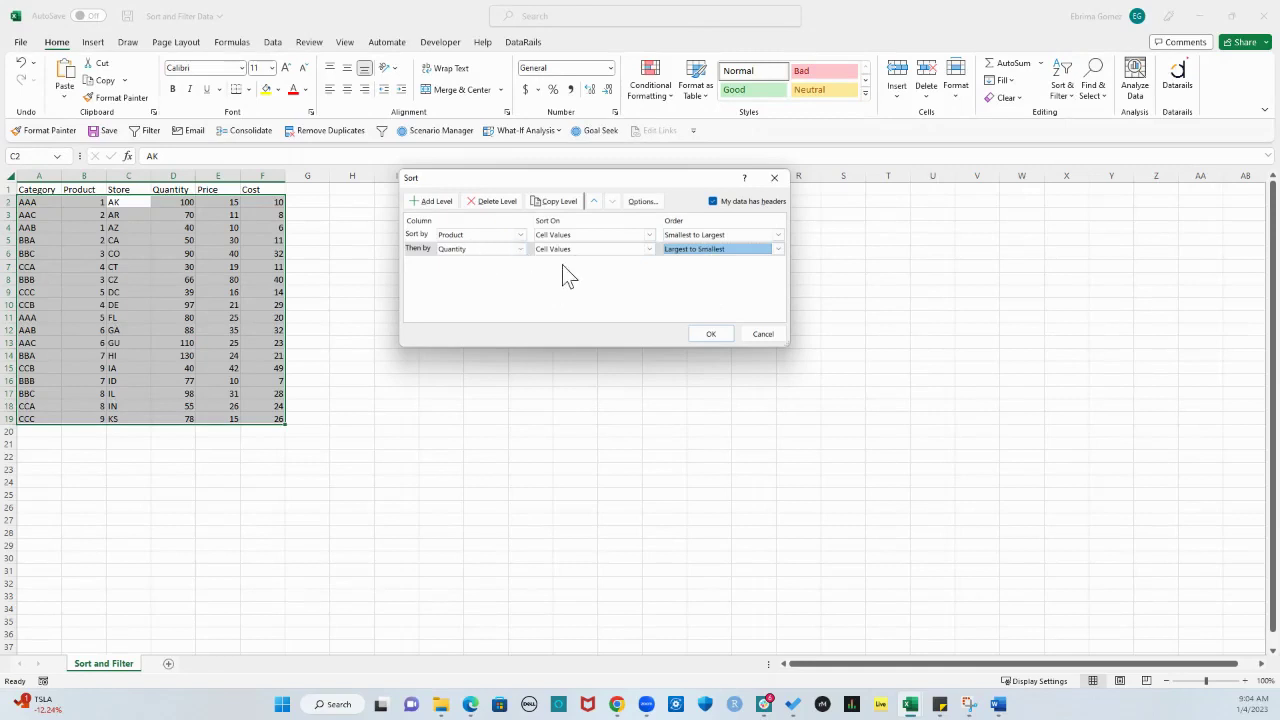
{"action": "left_click", "coordinate": [711, 334]}
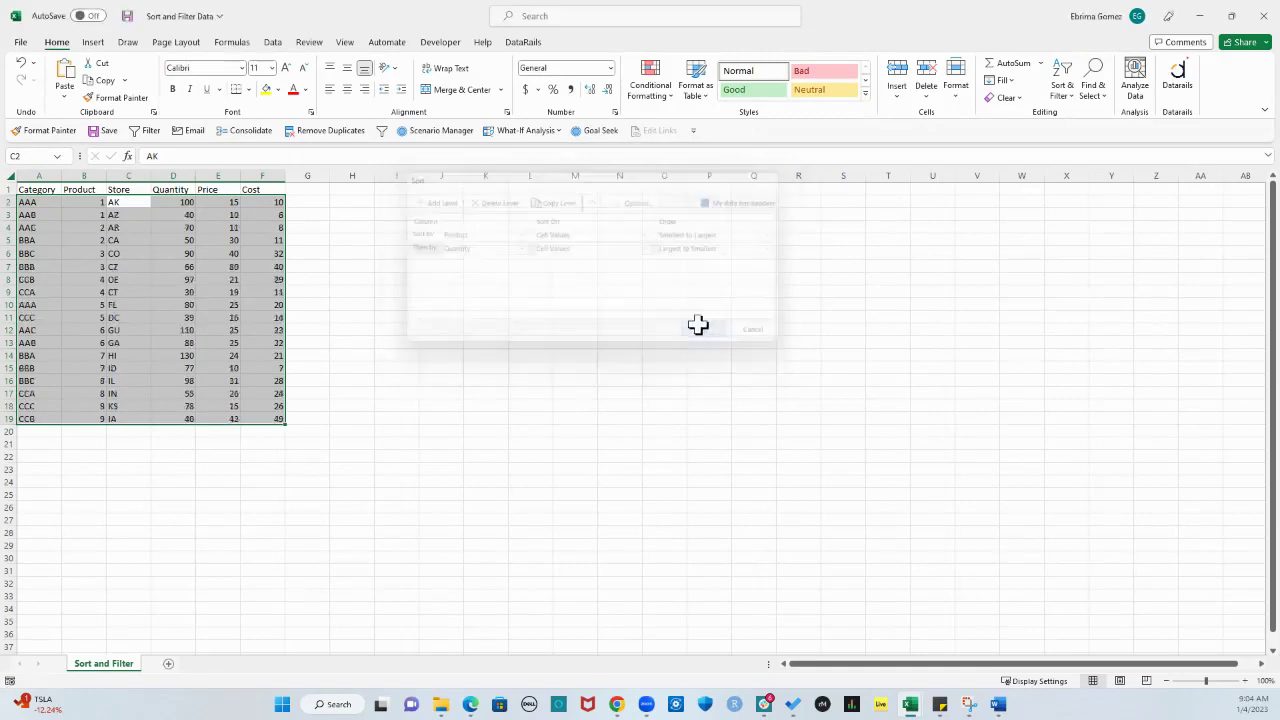
Step: Examine the order of quantities within rows that share the same product number
{"action": "left_click", "coordinate": [128, 190]}
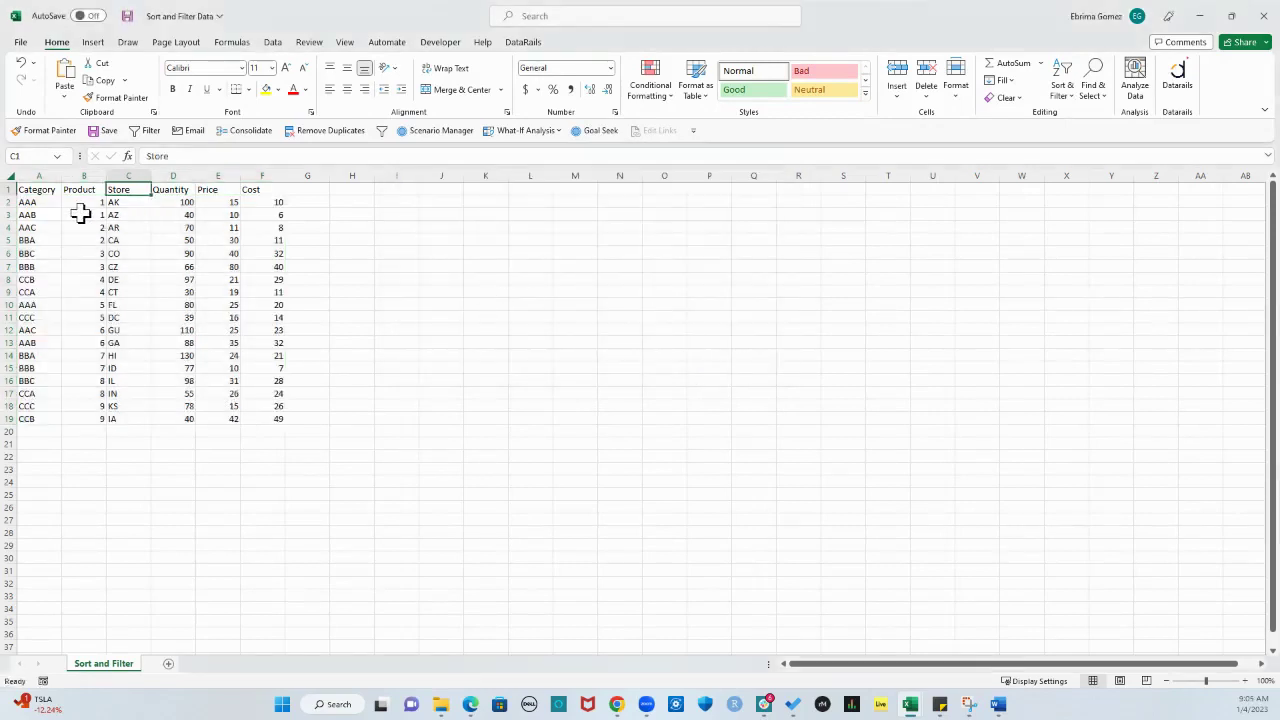
{"action": "left_click_drag", "start_coordinate": [90, 207], "coordinate": [87, 249]}
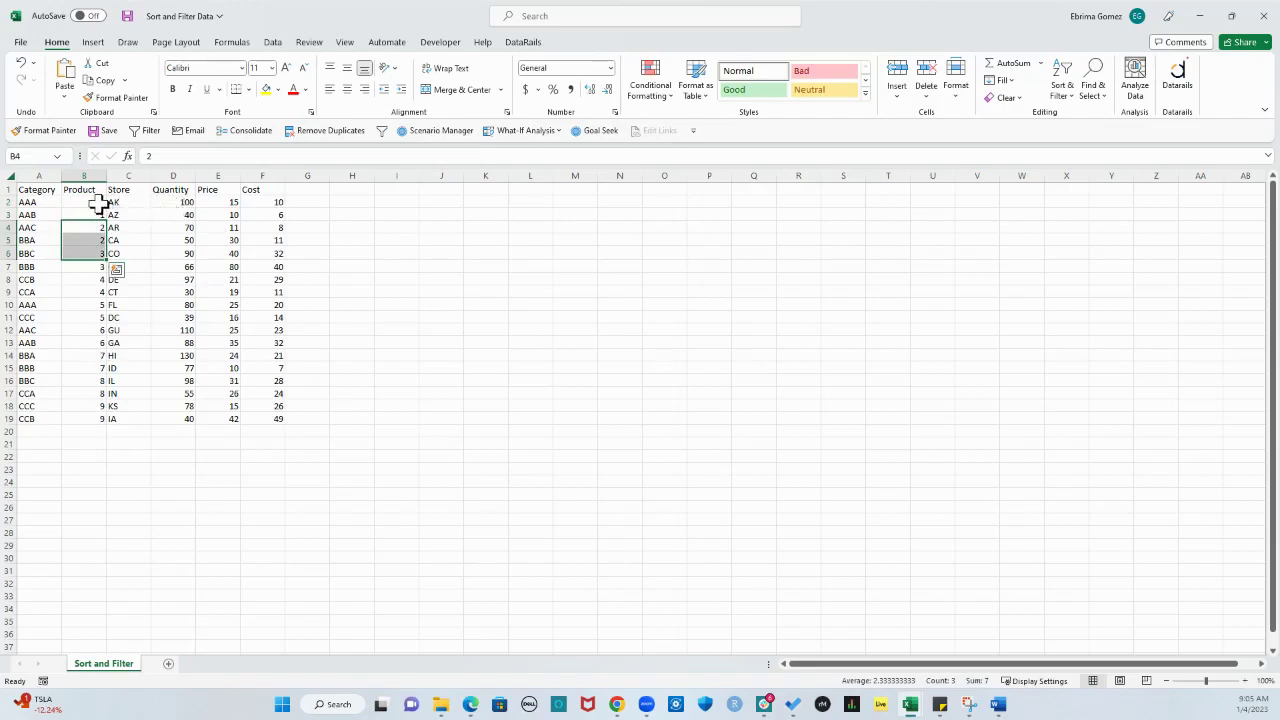
{"action": "left_click_drag", "start_coordinate": [99, 205], "coordinate": [98, 214]}
{"action": "left_click_drag", "start_coordinate": [178, 206], "coordinate": [181, 215]}
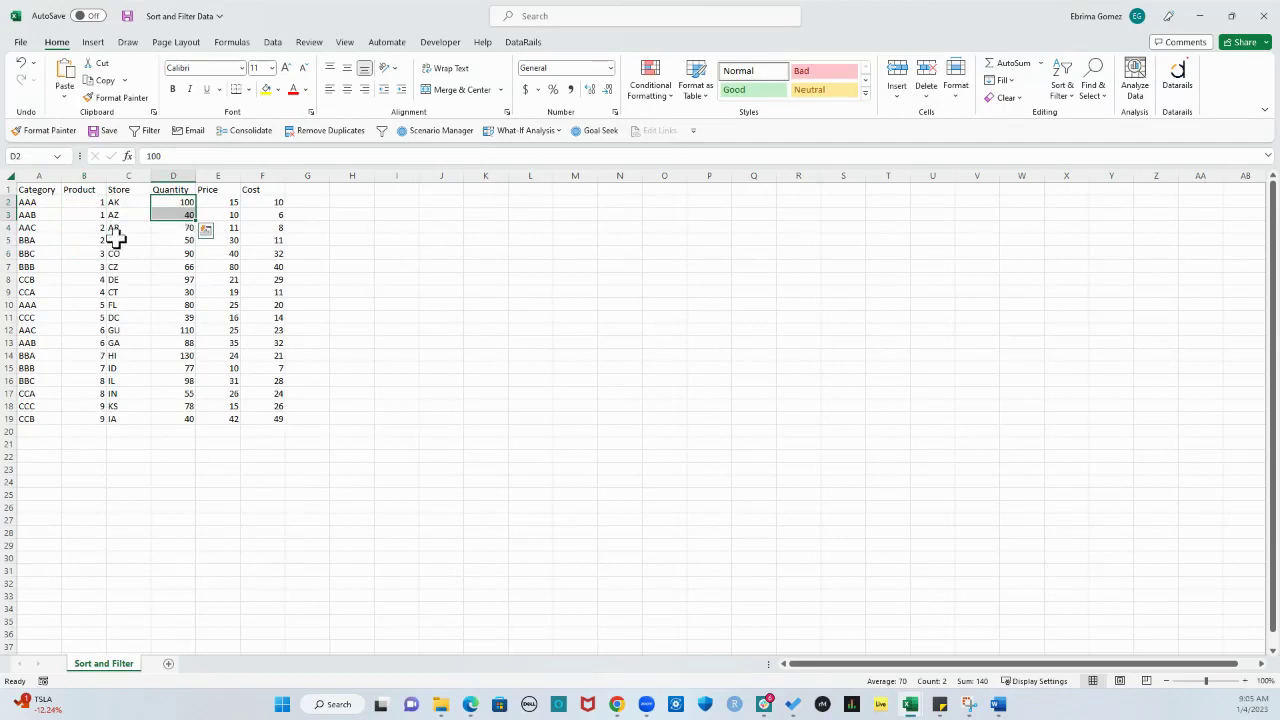
{"action": "left_click_drag", "start_coordinate": [77, 227], "coordinate": [80, 242]}
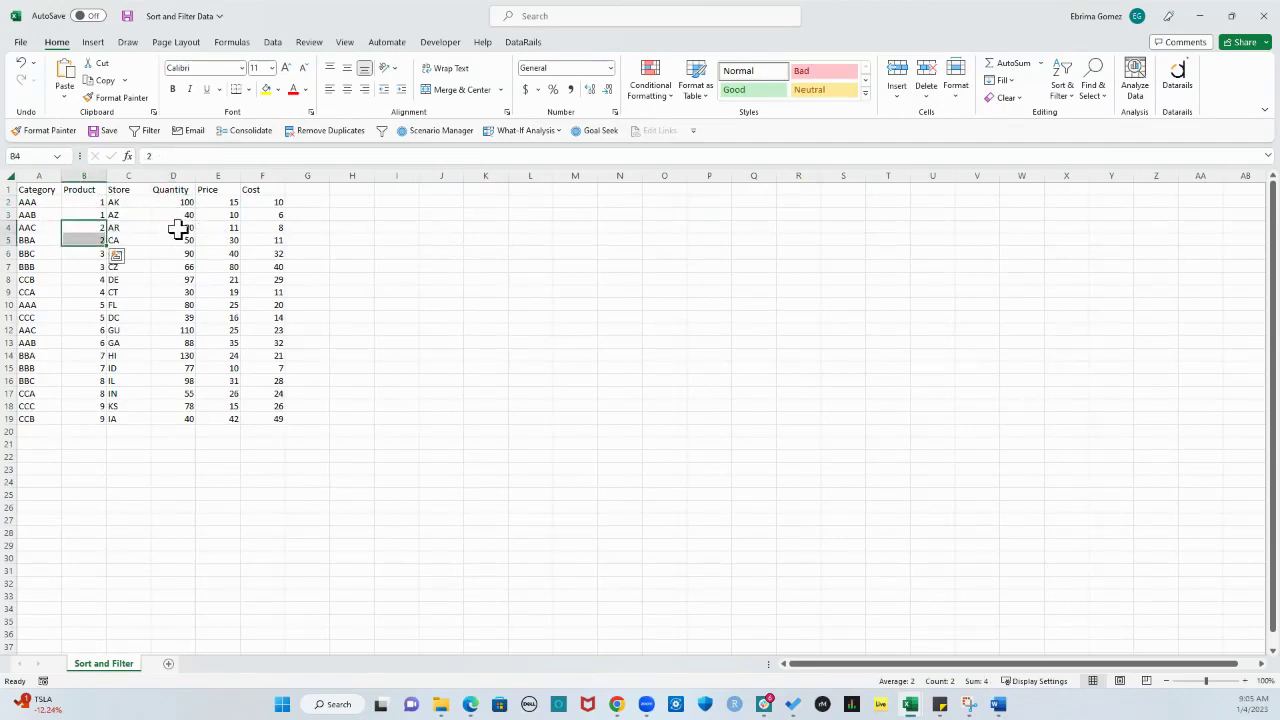
{"action": "left_click_drag", "start_coordinate": [178, 228], "coordinate": [178, 241]}
{"action": "left_click", "coordinate": [447, 342]}
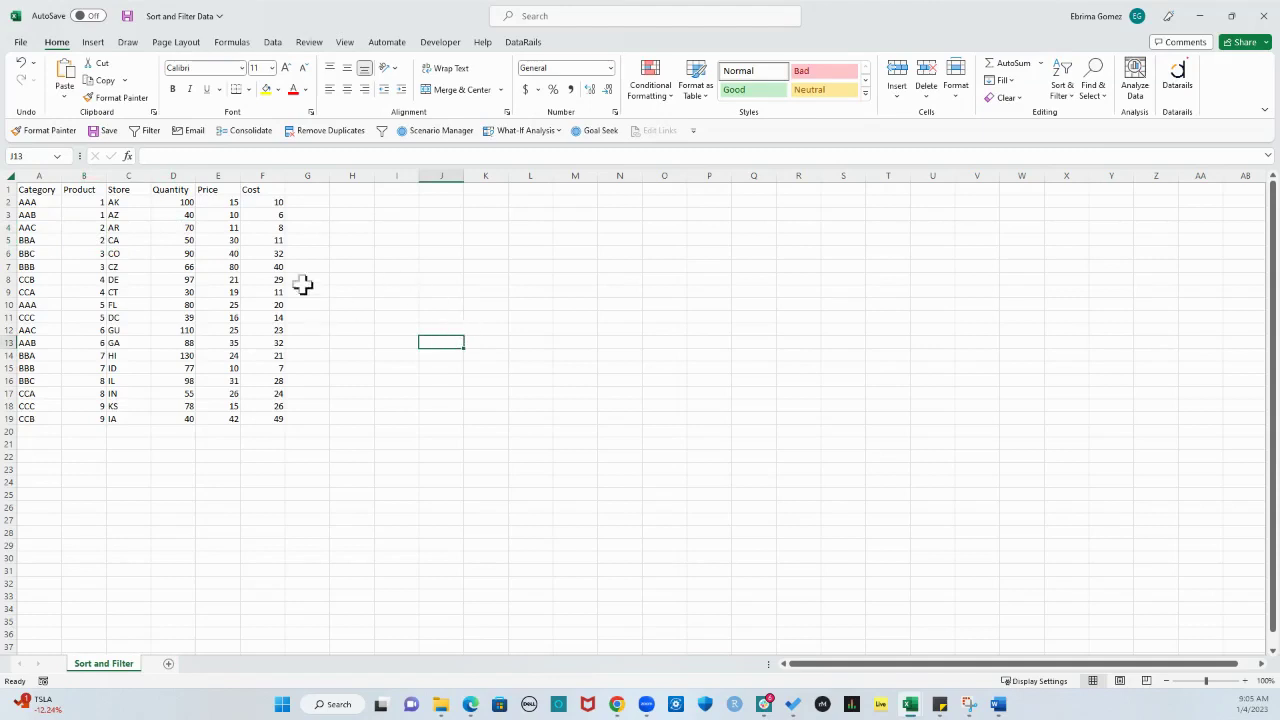
Step: Turn on filtering for the table's header row
{"action": "left_click", "coordinate": [179, 190]}
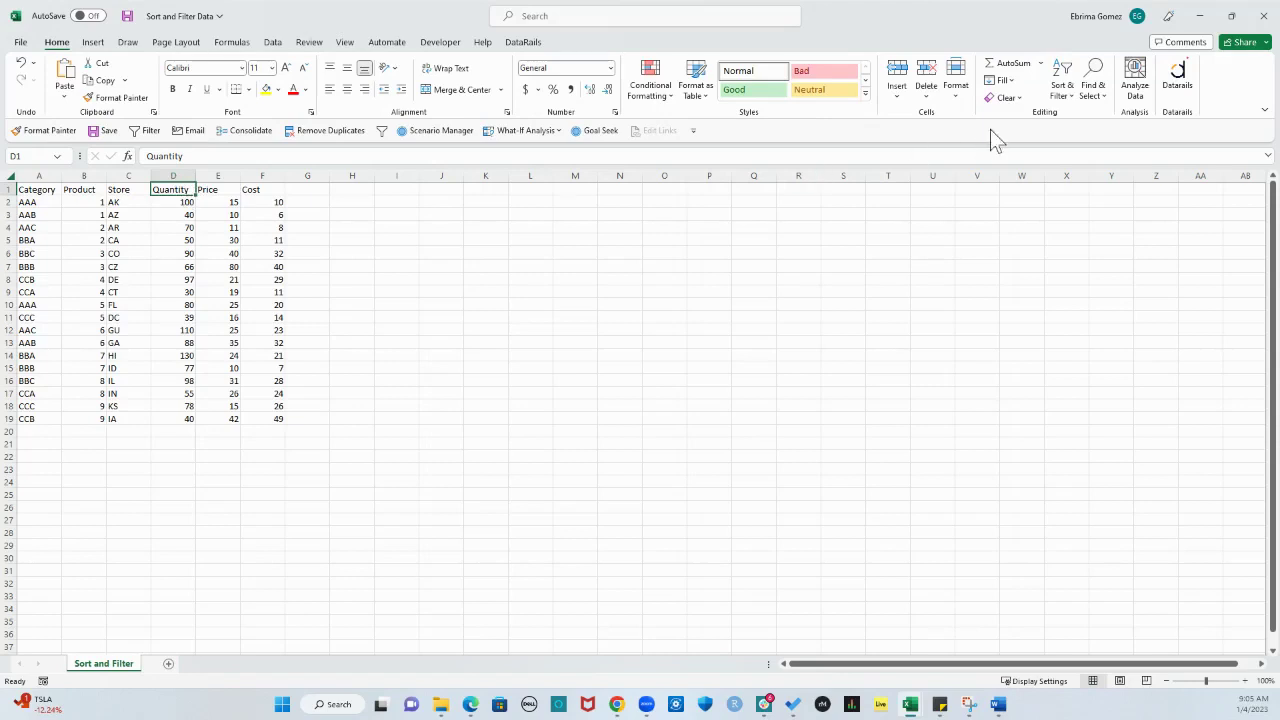
{"action": "left_click", "coordinate": [1070, 100]}
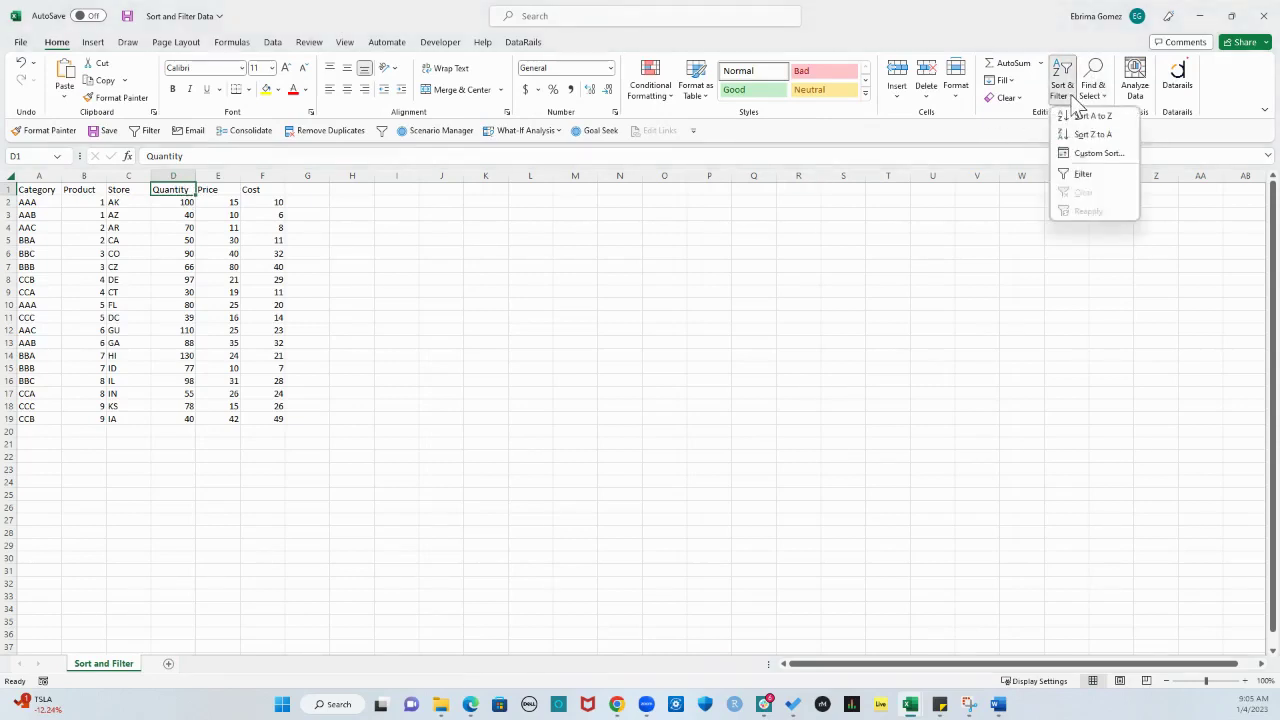
{"action": "left_click", "coordinate": [1082, 174]}
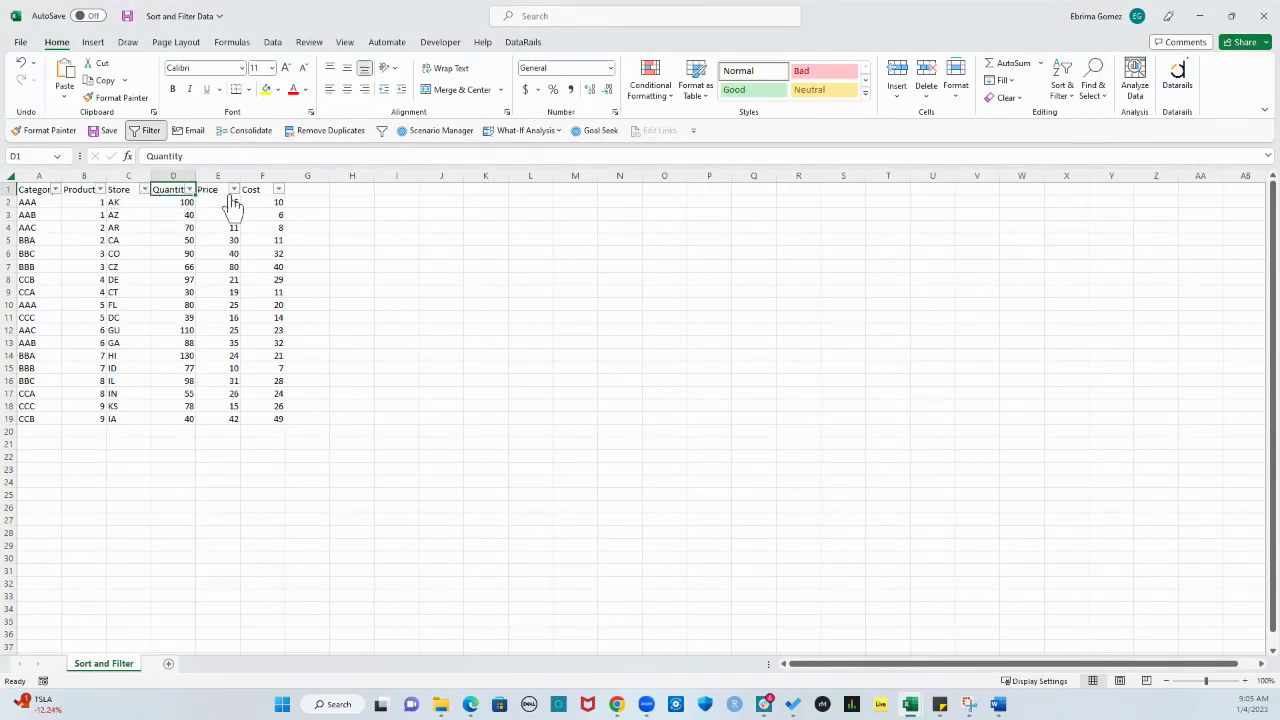
Step: Filter the Category column to show only AAA
{"action": "left_click", "coordinate": [56, 190]}
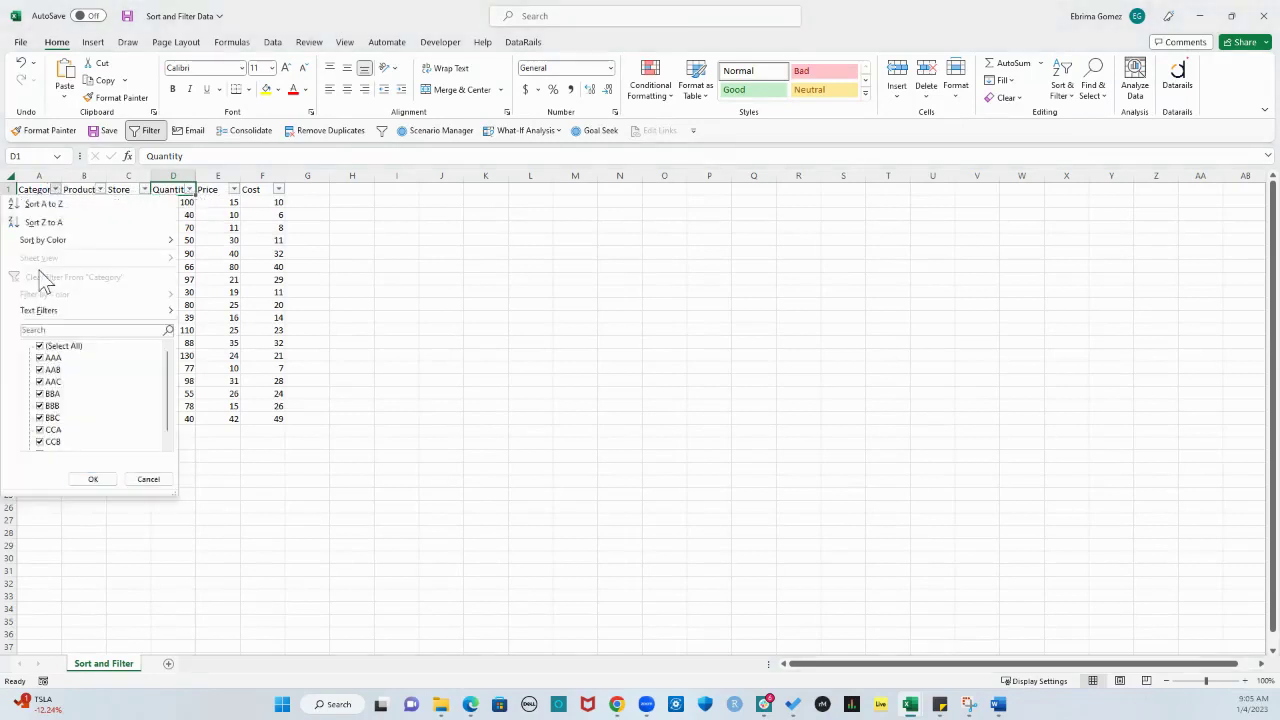
{"action": "left_click", "coordinate": [40, 346]}
{"action": "left_click", "coordinate": [40, 358]}
{"action": "left_click", "coordinate": [93, 481]}
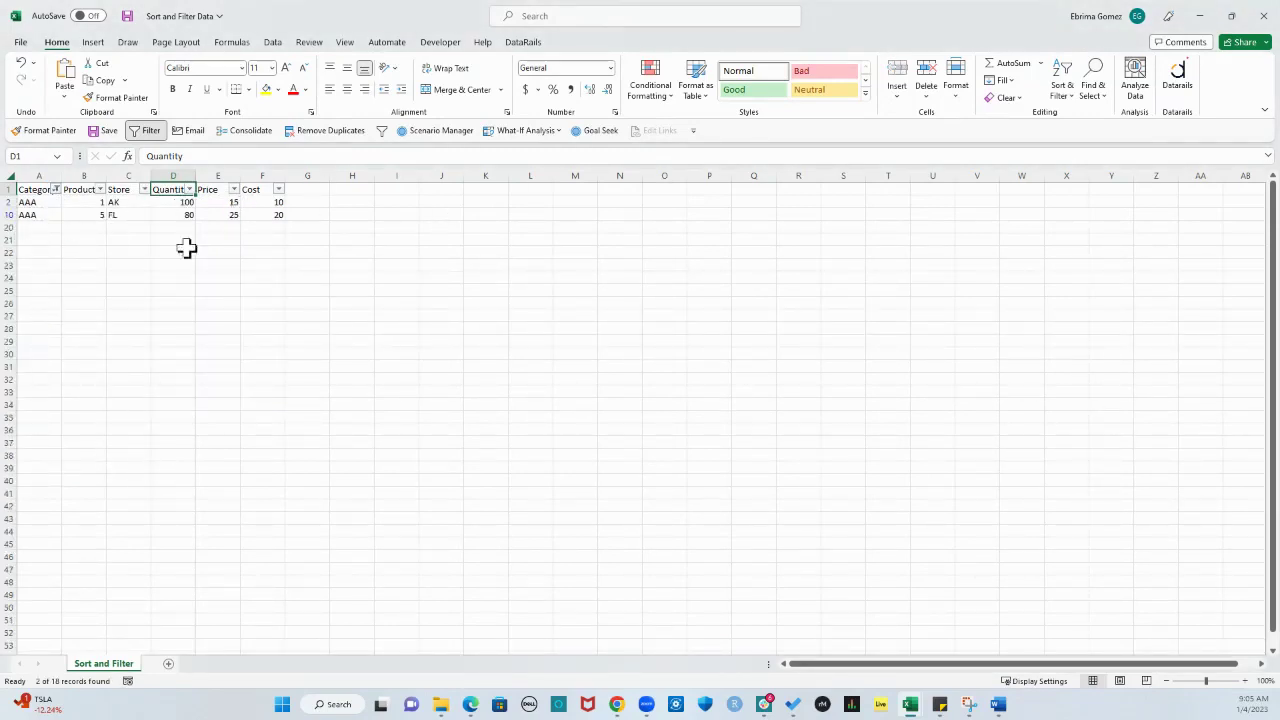
Step: Change the Category filter to show only BBA, BBB and BBC, and select the visible category cells
{"action": "left_click", "coordinate": [56, 190]}
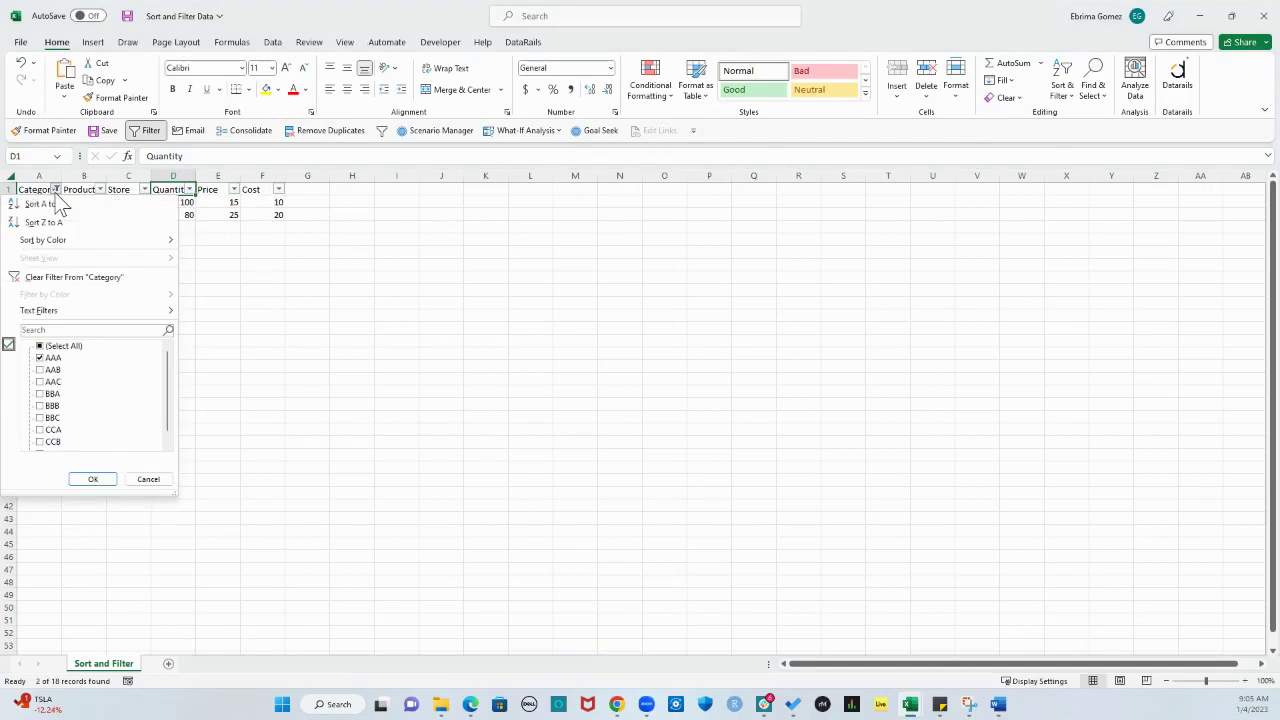
{"action": "left_click", "coordinate": [42, 358]}
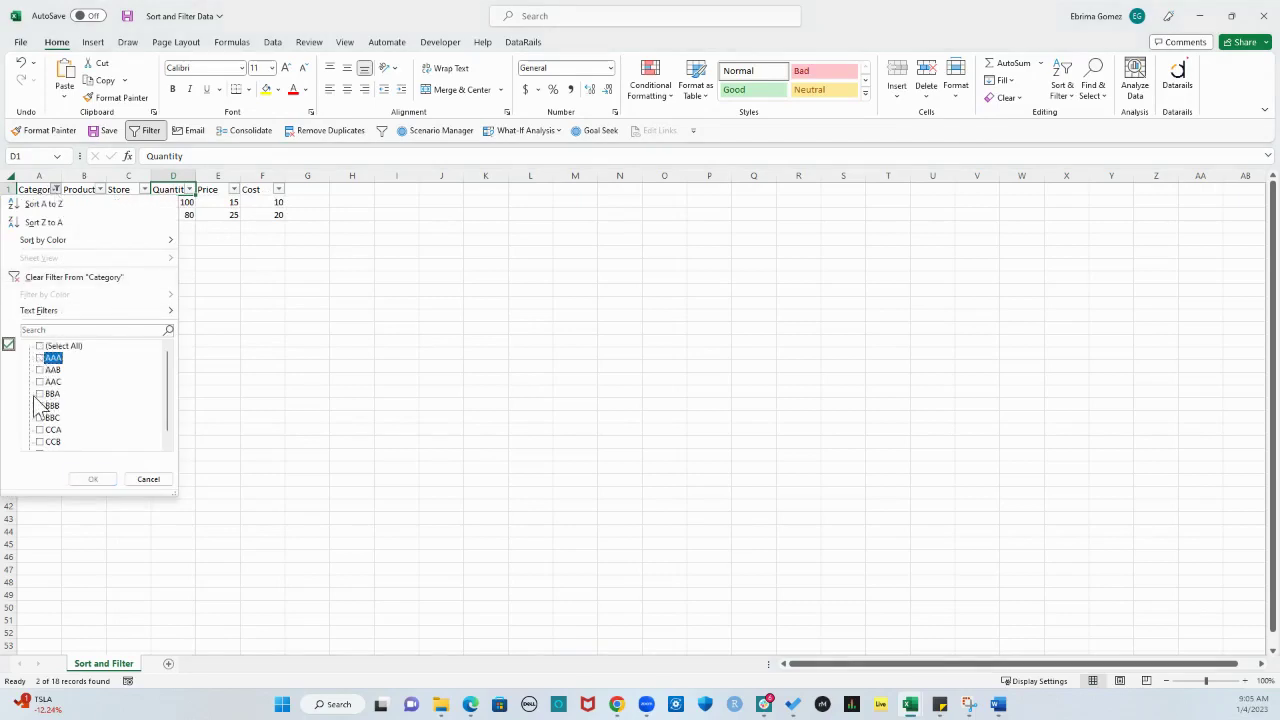
{"action": "left_click", "coordinate": [40, 405]}
{"action": "left_click", "coordinate": [40, 394]}
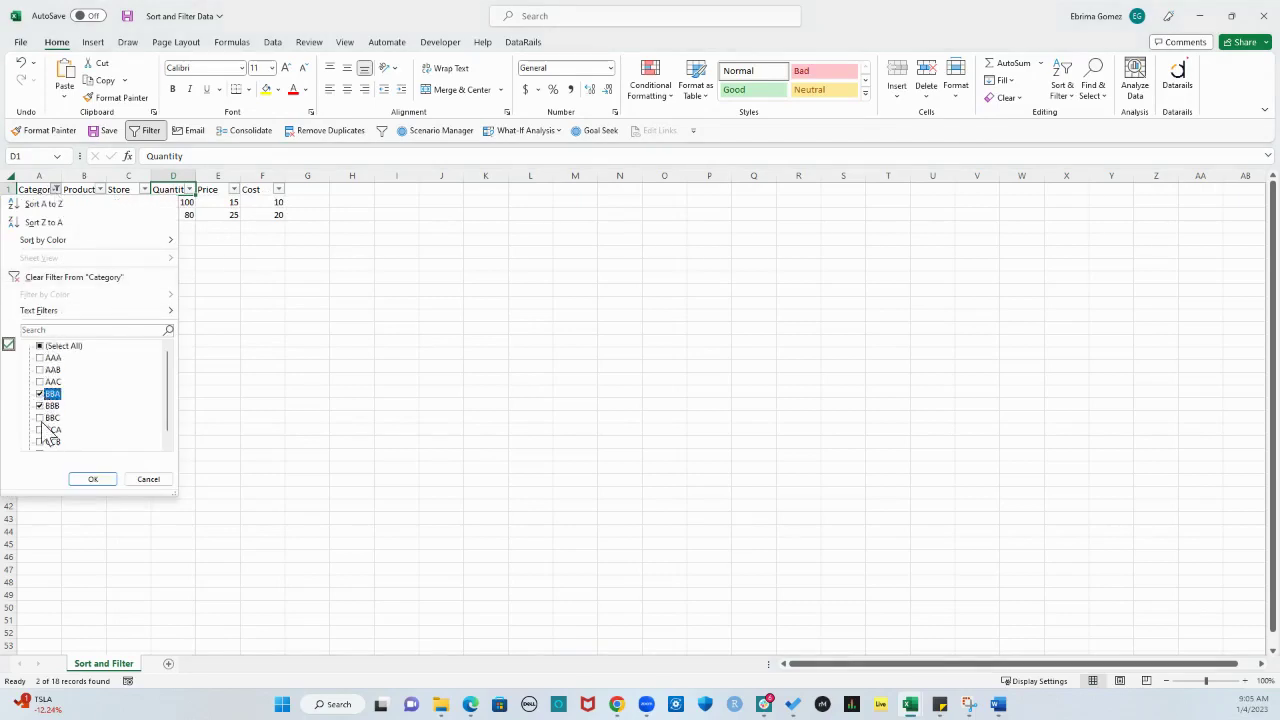
{"action": "left_click", "coordinate": [40, 417]}
{"action": "left_click", "coordinate": [93, 479]}
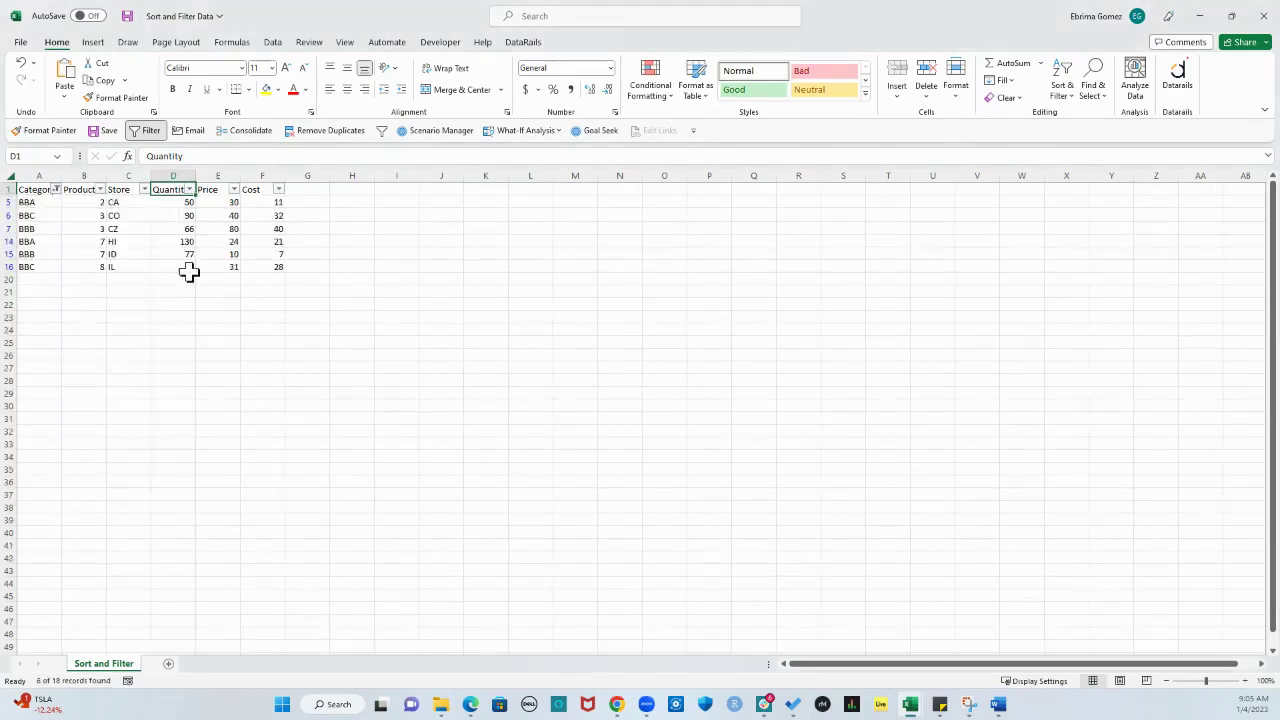
{"action": "left_click_drag", "start_coordinate": [28, 204], "coordinate": [27, 265]}
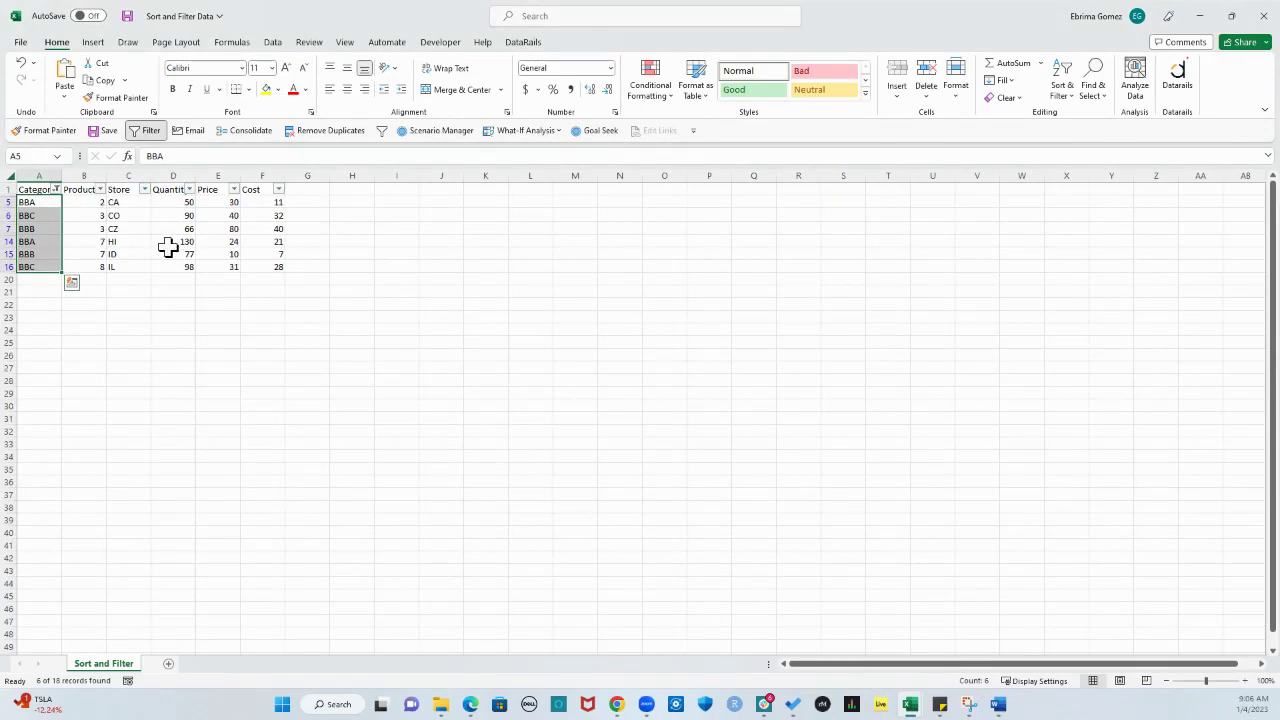
Step: Clear the filter from the Category column
{"action": "left_click", "coordinate": [56, 190]}
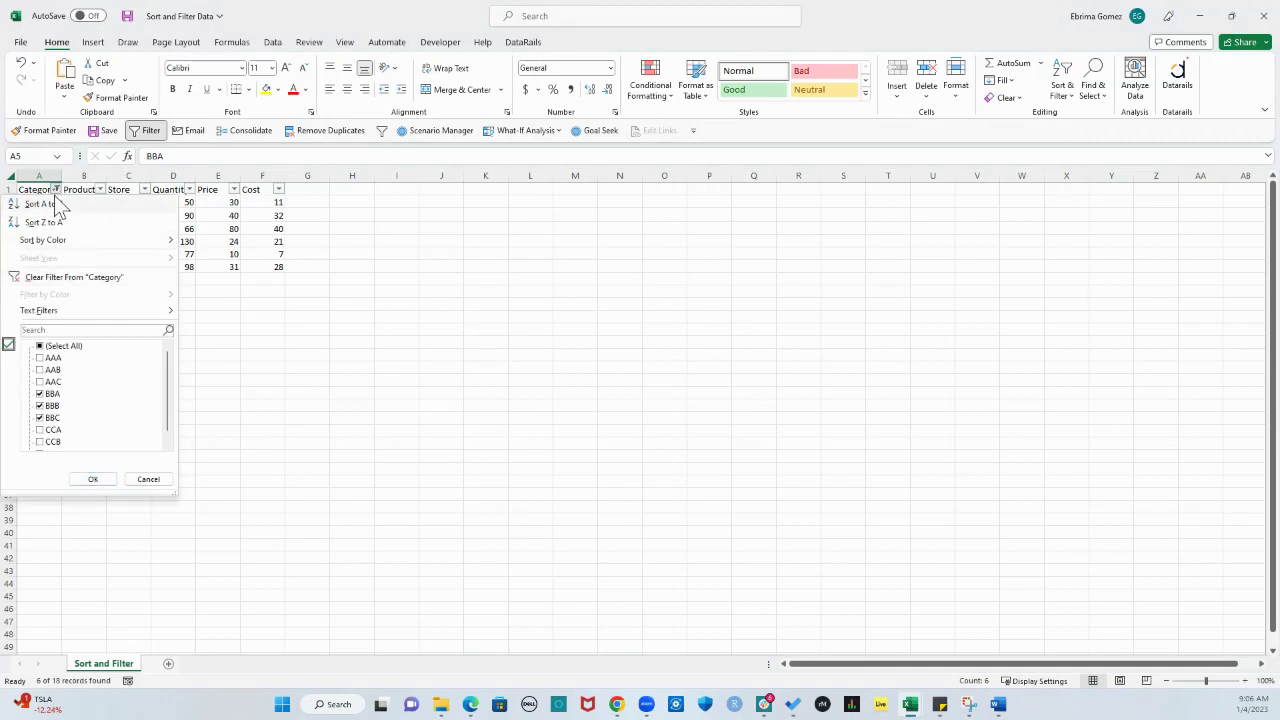
{"action": "left_click", "coordinate": [58, 279]}
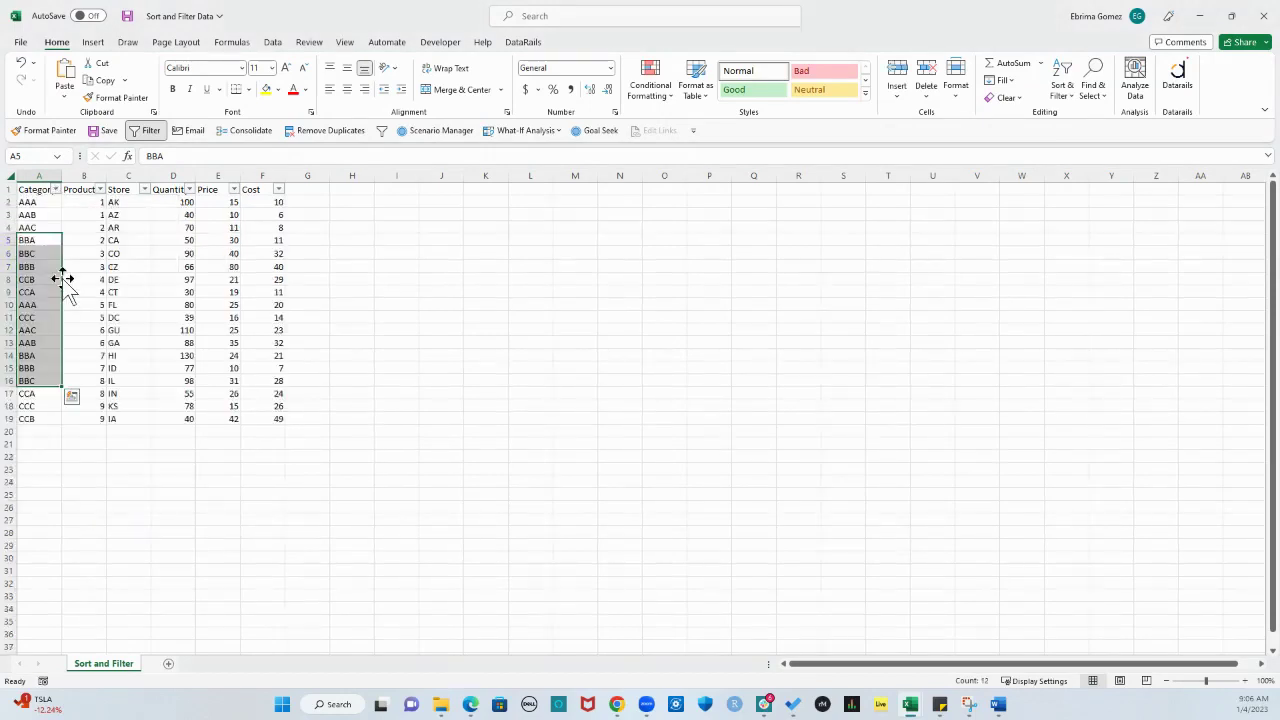
{"action": "left_click", "coordinate": [57, 202]}
Step: Filter the Category column to show only AAA, AAB and AAC
{"action": "left_click", "coordinate": [56, 190]}
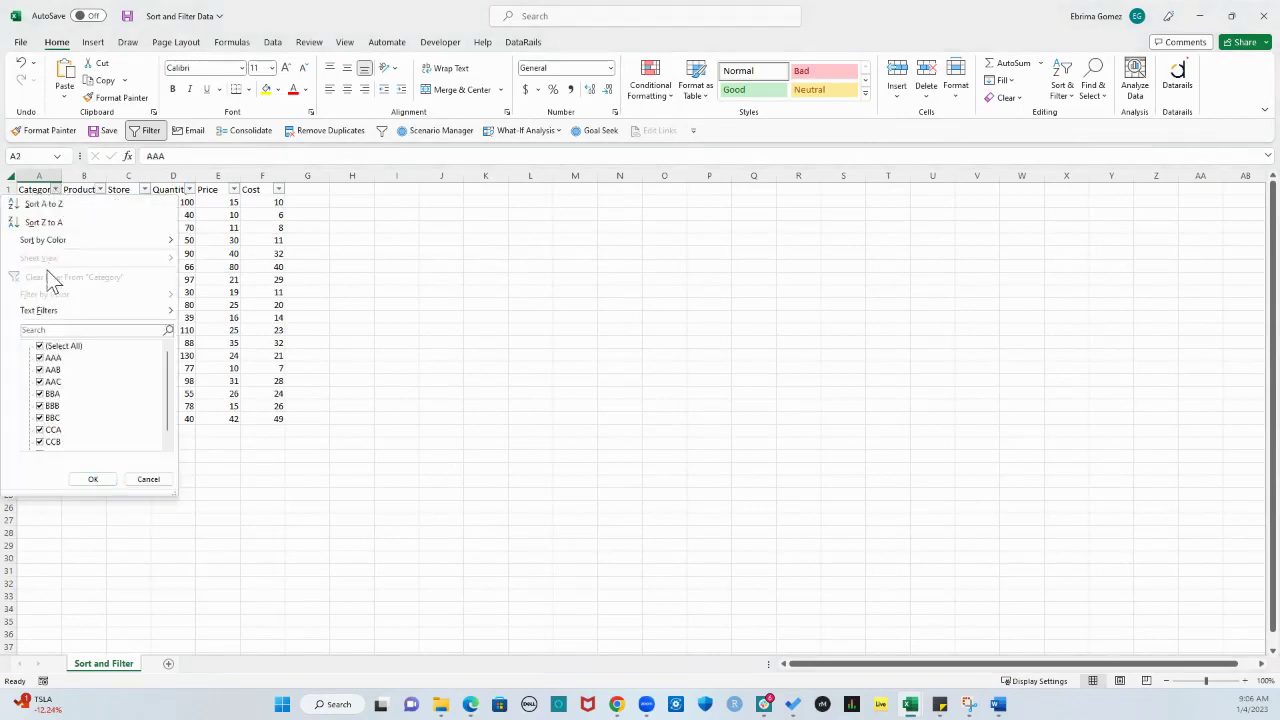
{"action": "left_click", "coordinate": [41, 346]}
{"action": "left_click", "coordinate": [44, 358]}
{"action": "left_click", "coordinate": [44, 370]}
{"action": "left_click", "coordinate": [40, 382]}
{"action": "left_click", "coordinate": [93, 479]}
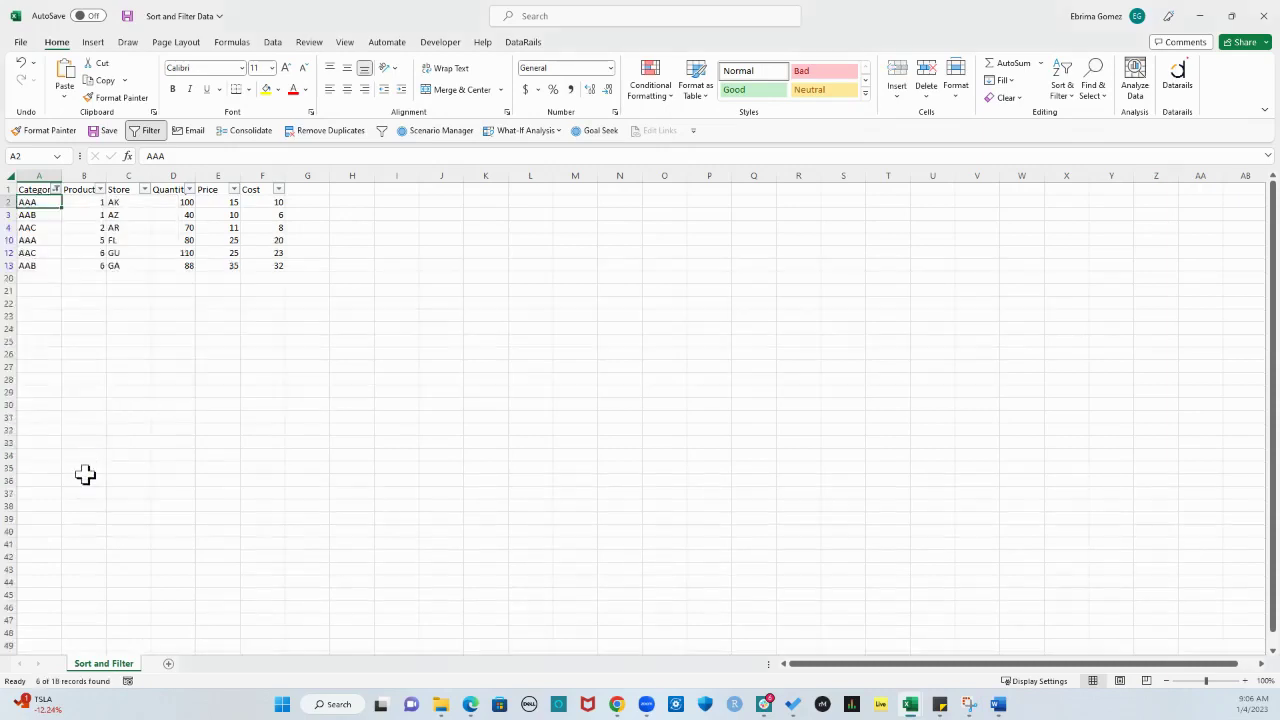
Step: Reselect all values in the Category column's filter to show every row of the table
{"action": "left_click", "coordinate": [56, 190]}
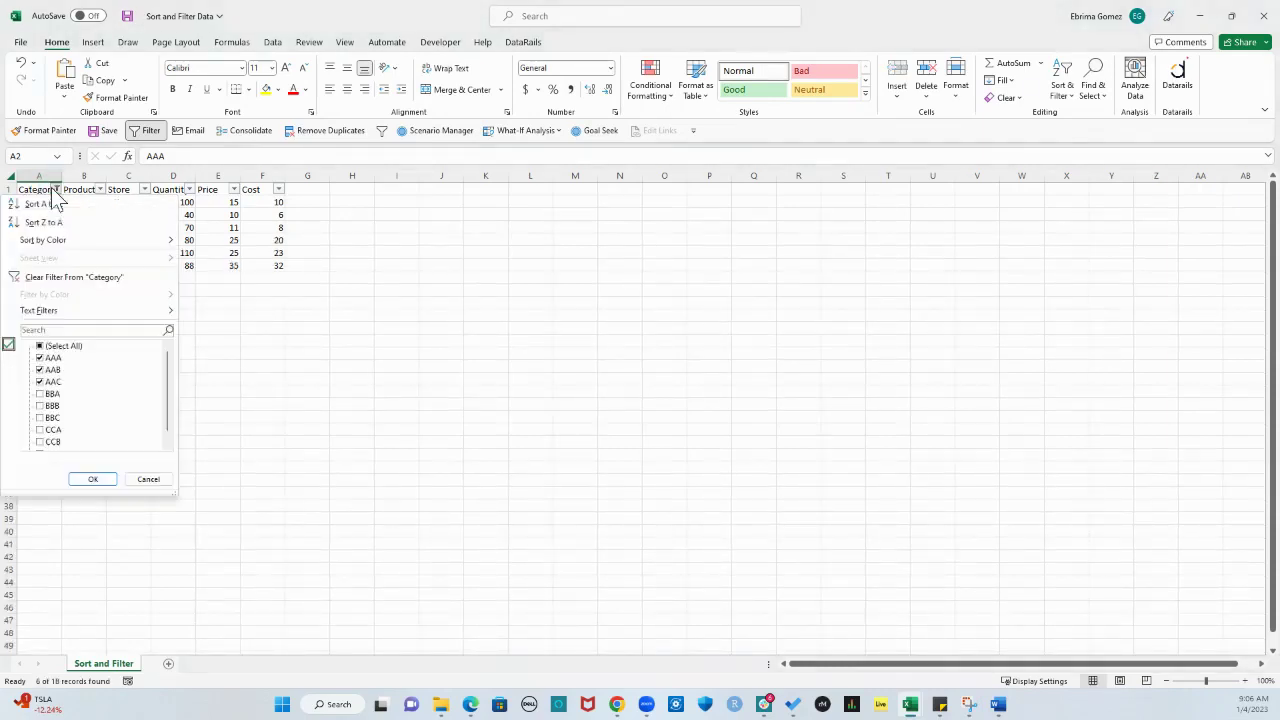
{"action": "left_click", "coordinate": [40, 358]}
{"action": "left_click", "coordinate": [40, 346]}
{"action": "left_click", "coordinate": [93, 479]}
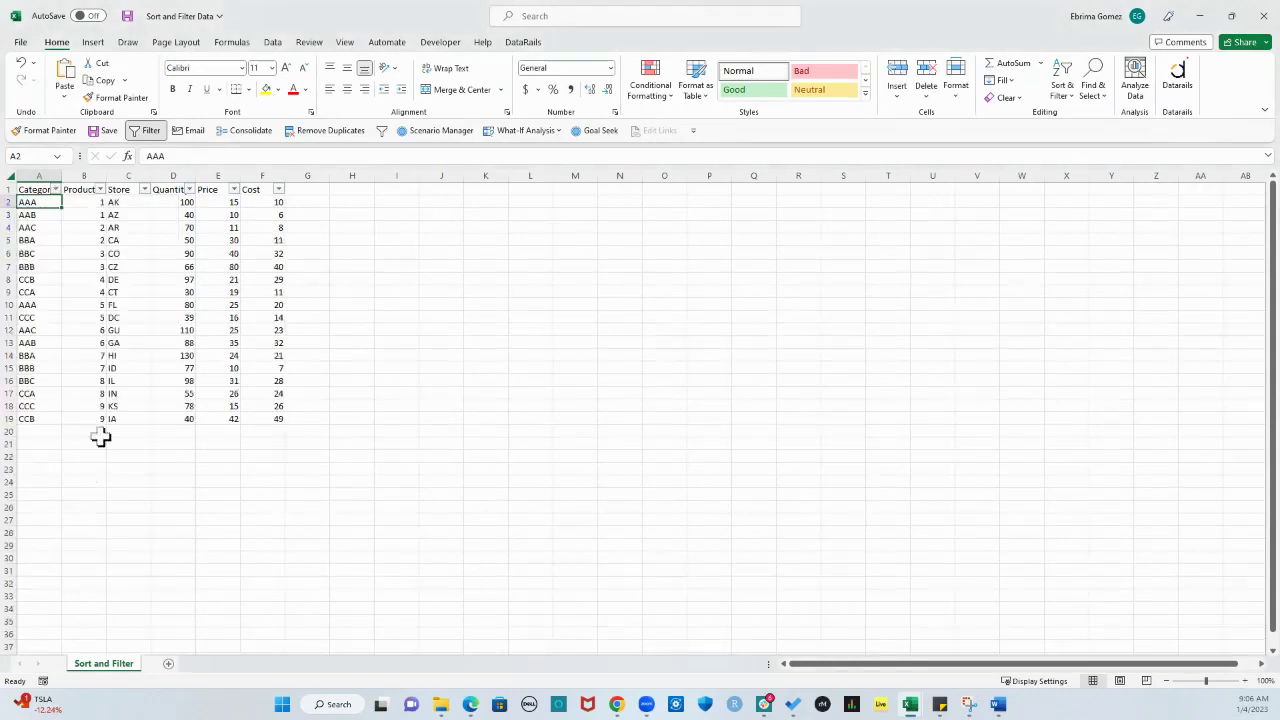
Step: Filter the Category column to show only AAA, AAB and AAC, and clear the filters from the whole table
{"action": "left_click", "coordinate": [56, 190]}
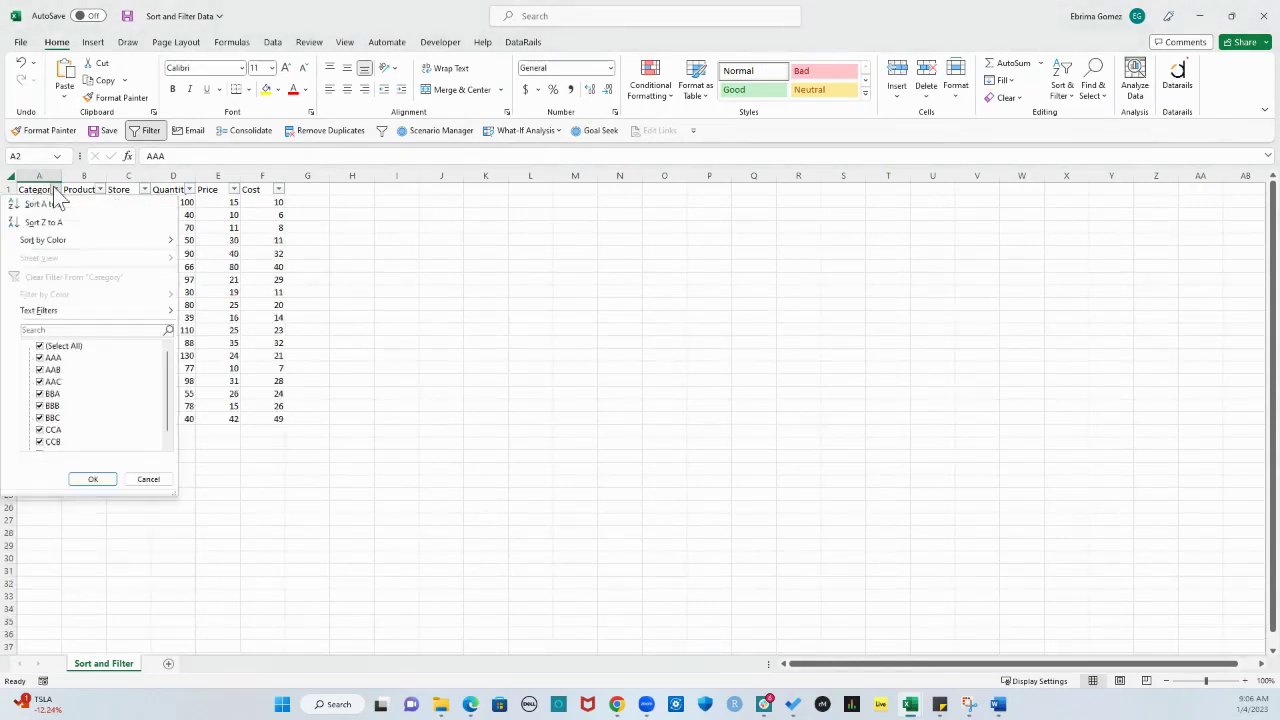
{"action": "left_click", "coordinate": [40, 346]}
{"action": "left_click", "coordinate": [40, 358]}
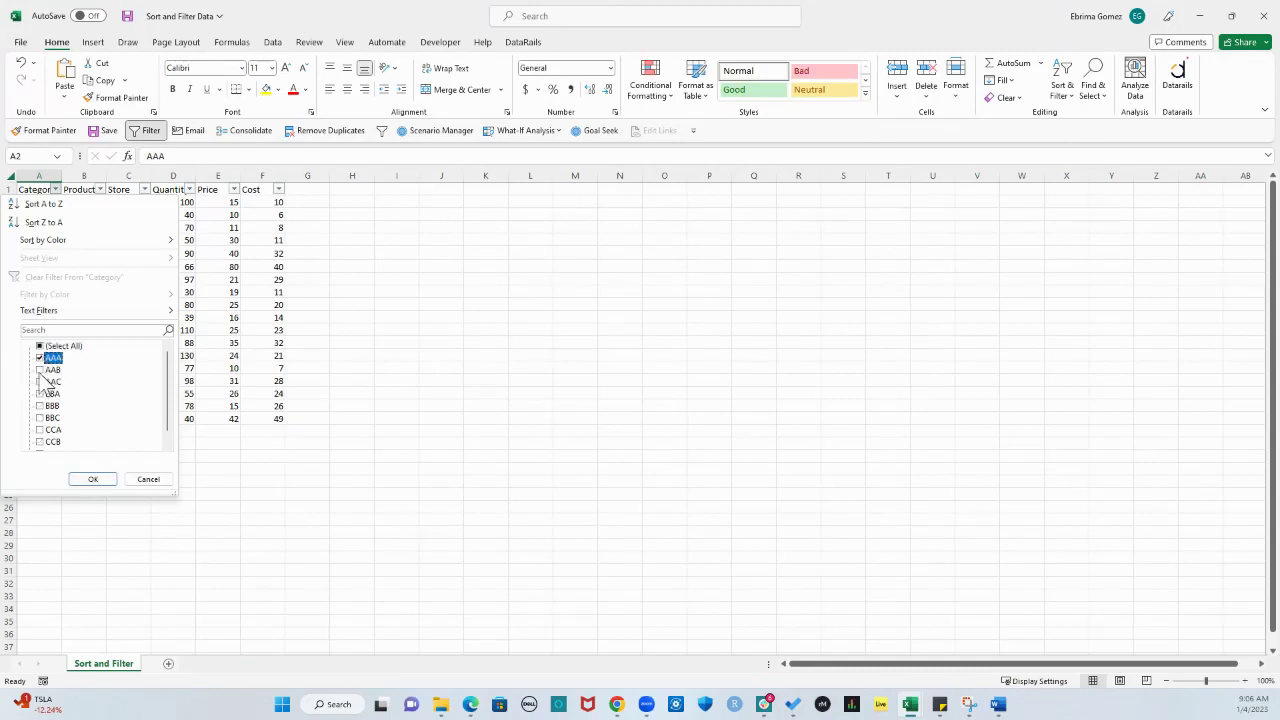
{"action": "left_click", "coordinate": [40, 370]}
{"action": "left_click", "coordinate": [40, 382]}
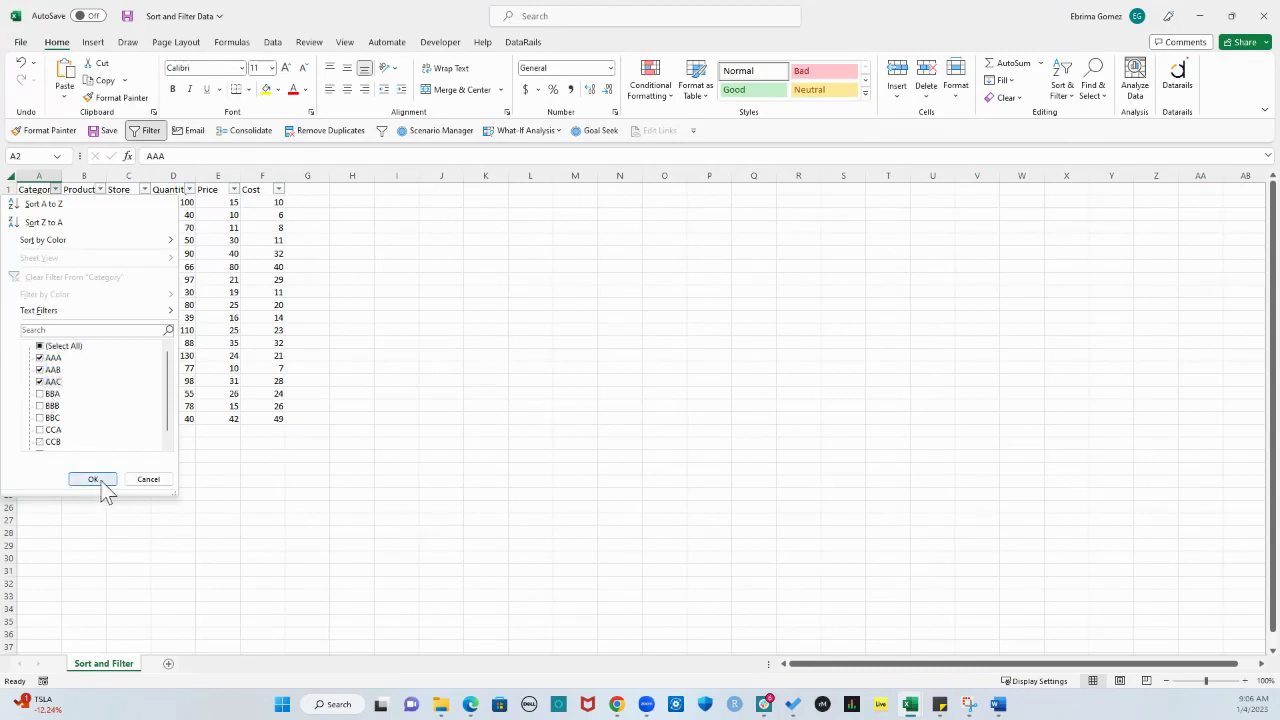
{"action": "left_click", "coordinate": [93, 479]}
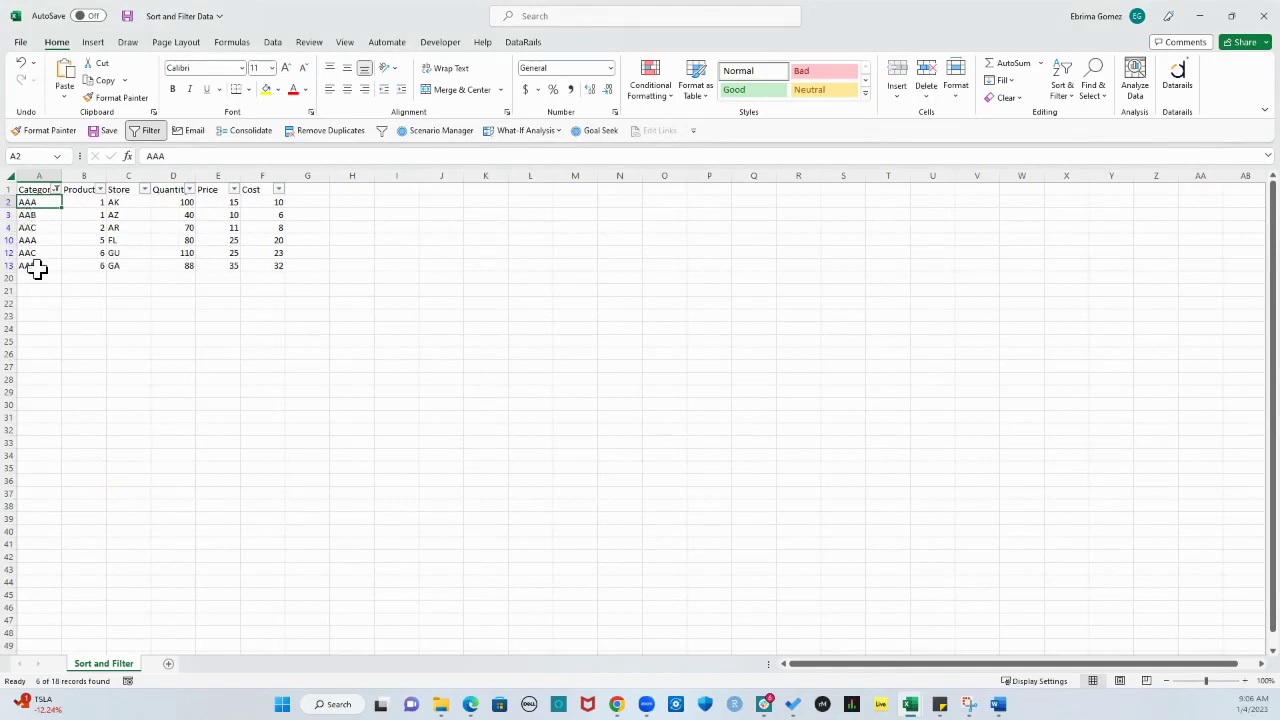
{"action": "left_click", "coordinate": [1076, 98]}
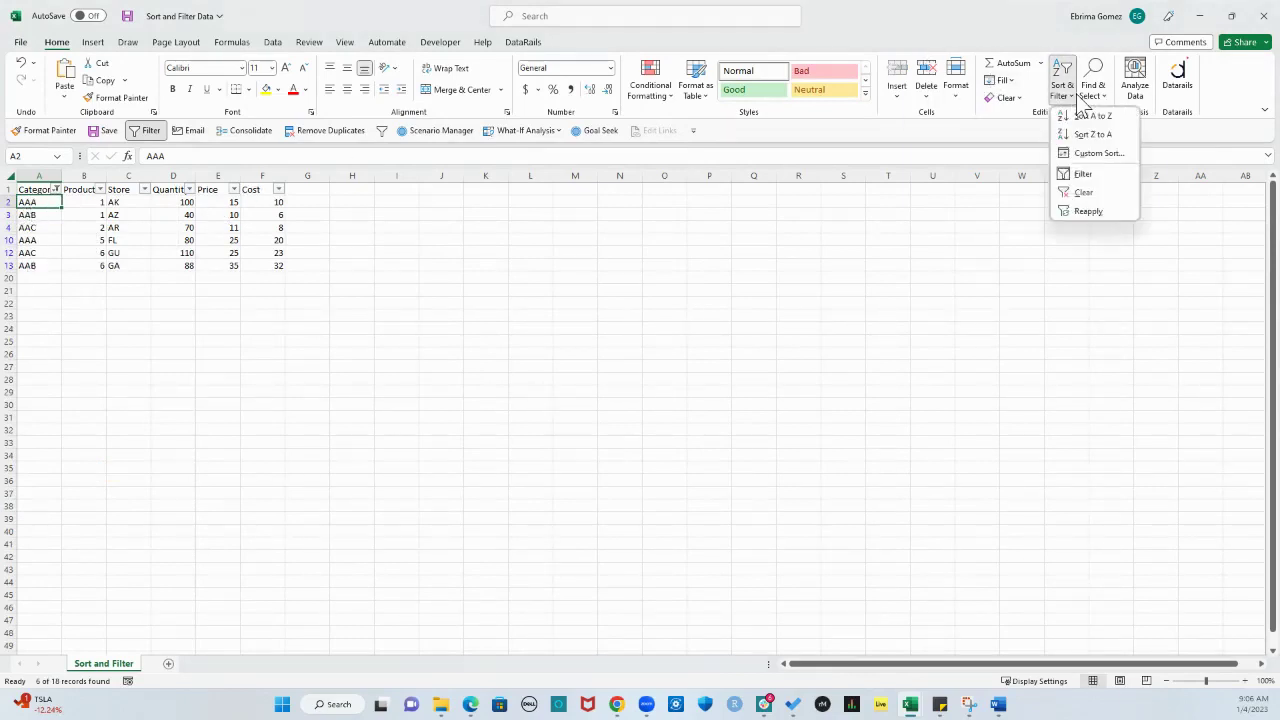
{"action": "left_click", "coordinate": [1090, 194]}
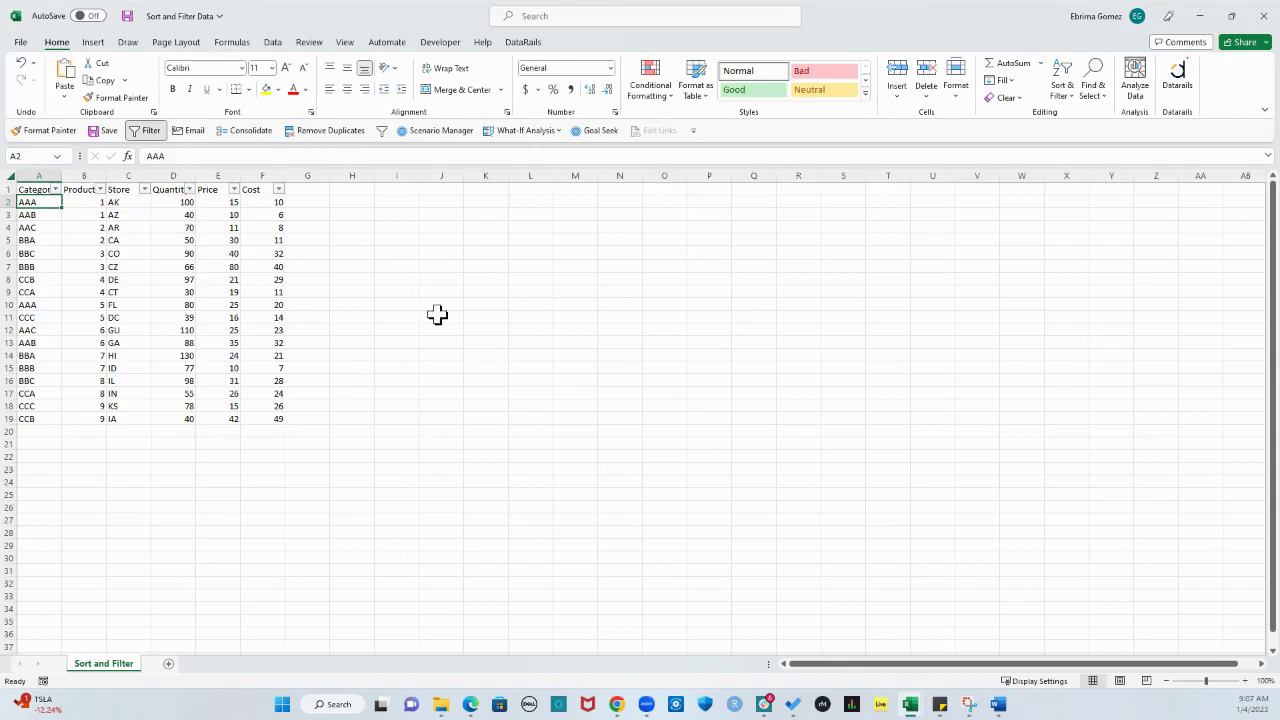
Step: Apply a number filter to the Quantity column that shows only values greater than 70
{"action": "left_click", "coordinate": [189, 189]}
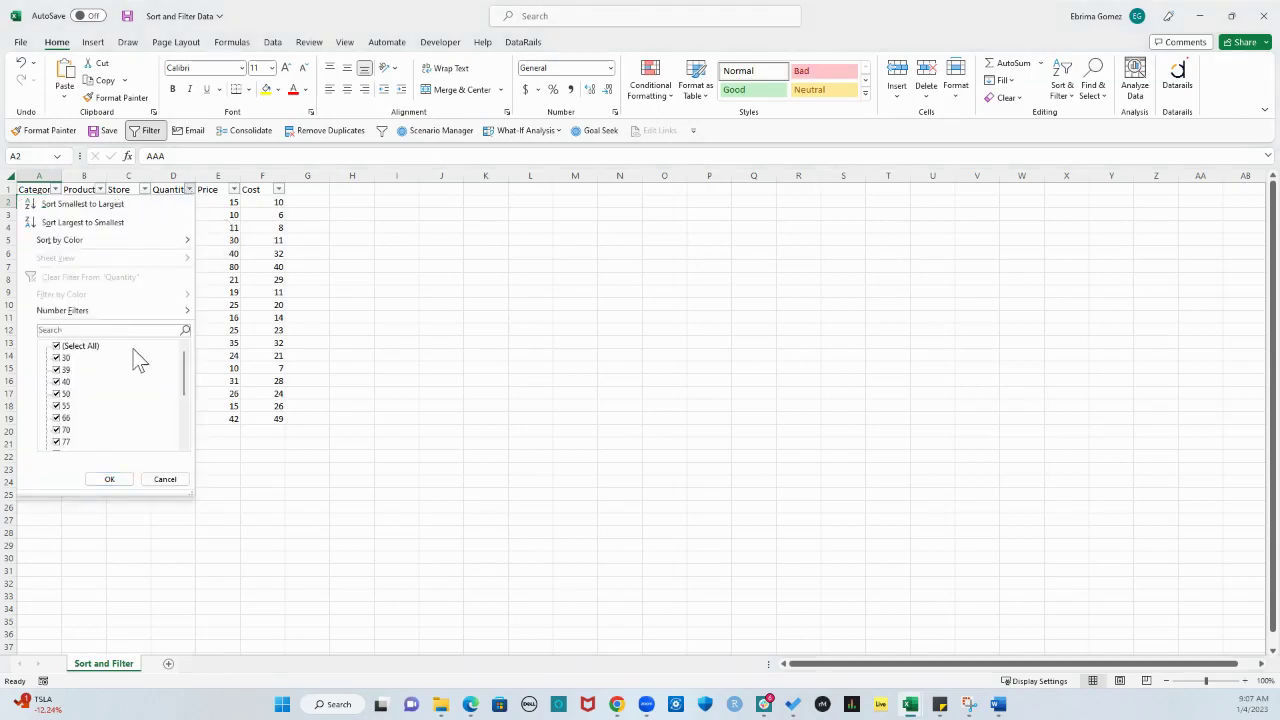
{"action": "mouse_move", "coordinate": [182, 318]}
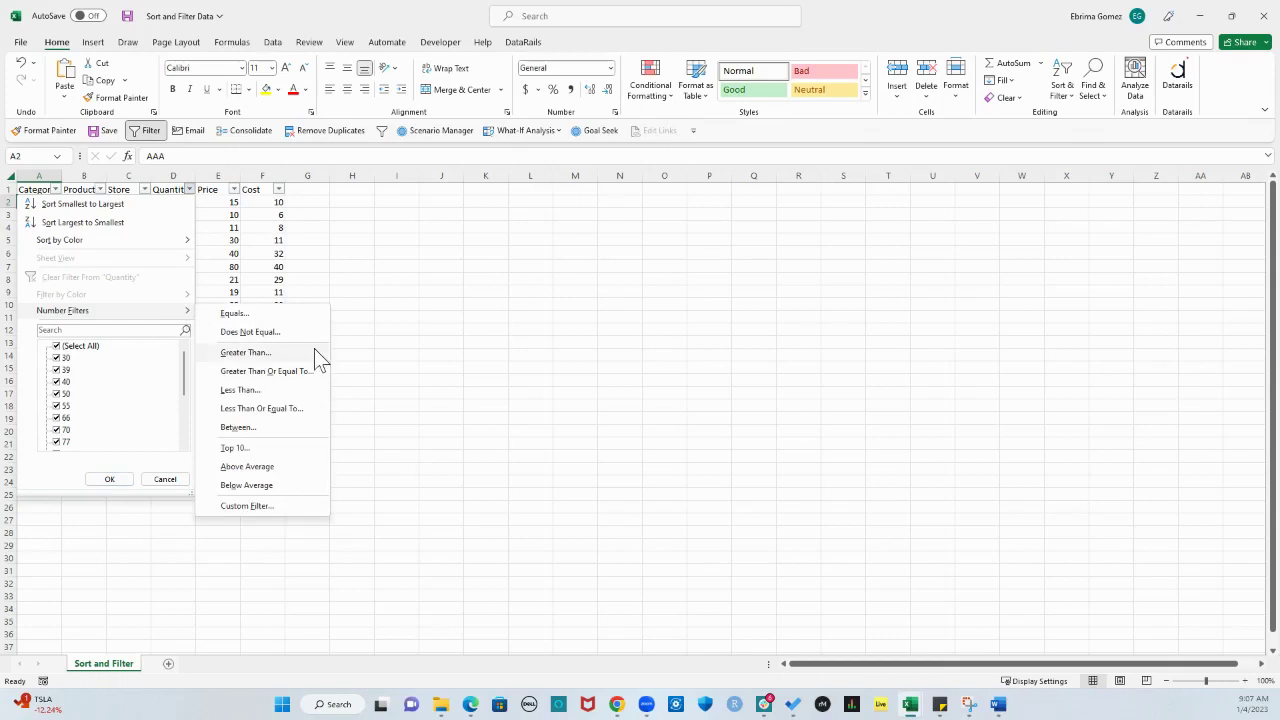
{"action": "left_click", "coordinate": [262, 352]}
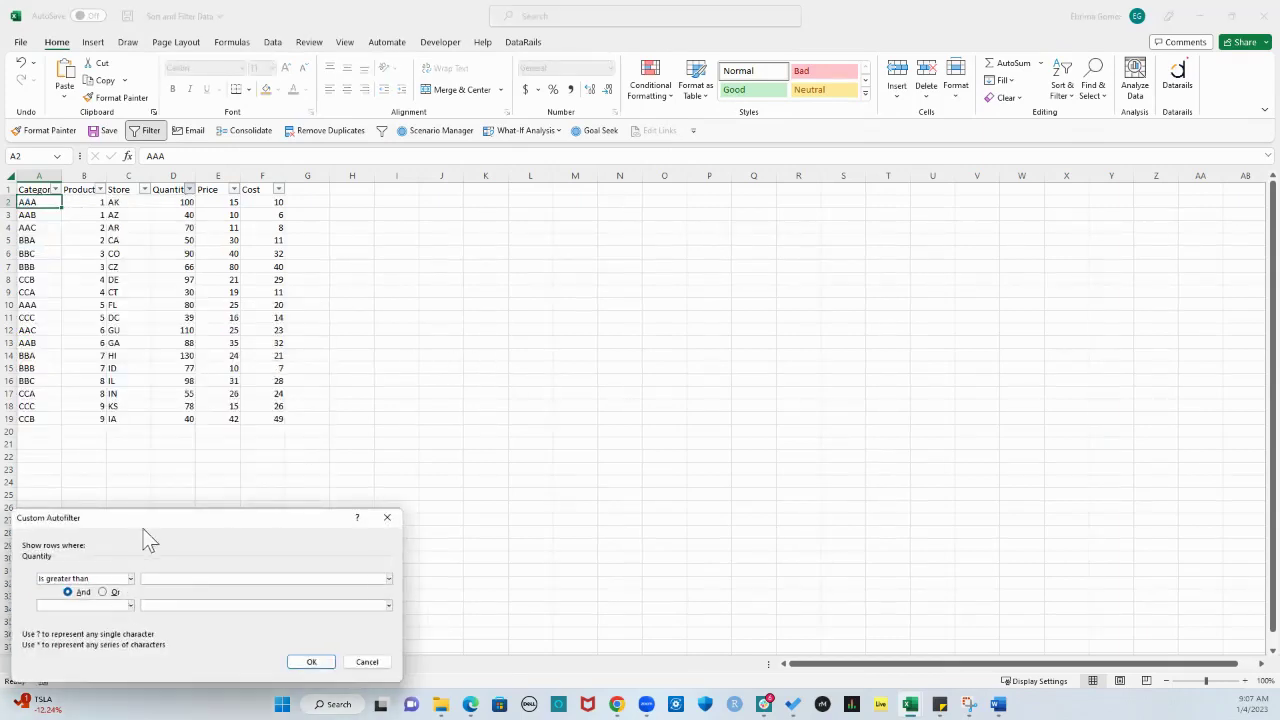
{"action": "left_click_drag", "start_coordinate": [151, 515], "coordinate": [574, 237]}
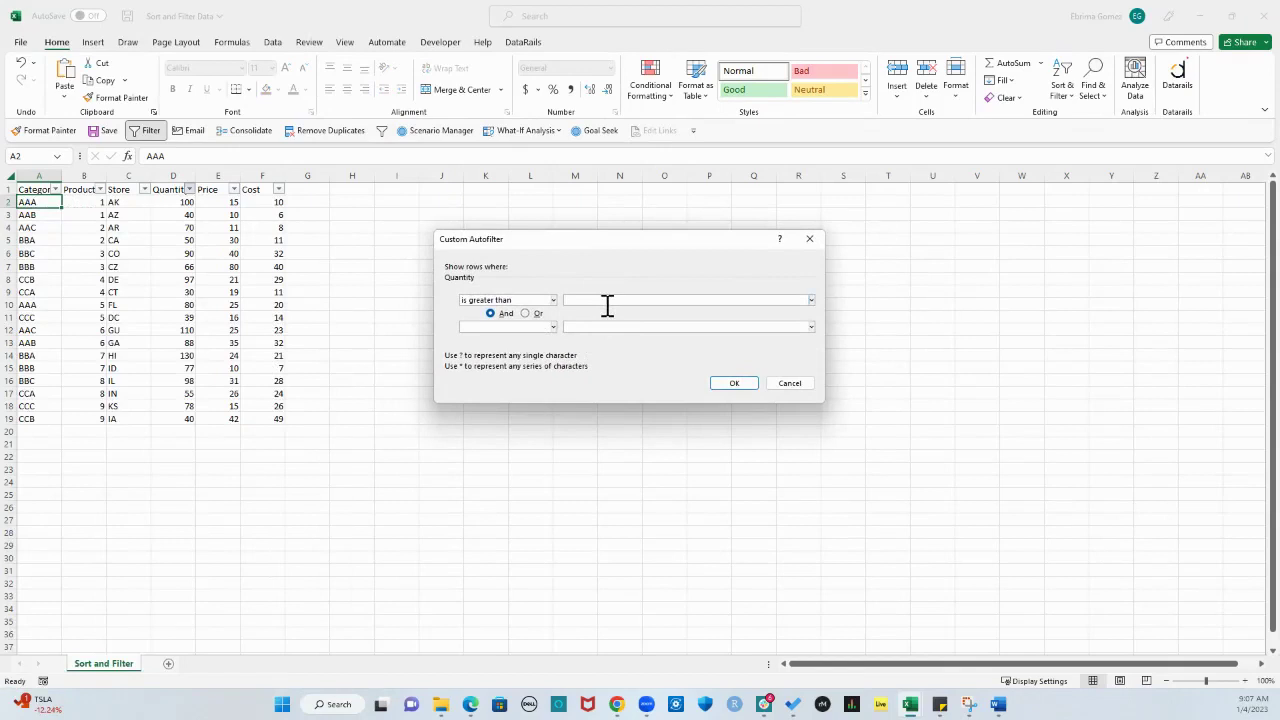
{"action": "type", "text": "70"}
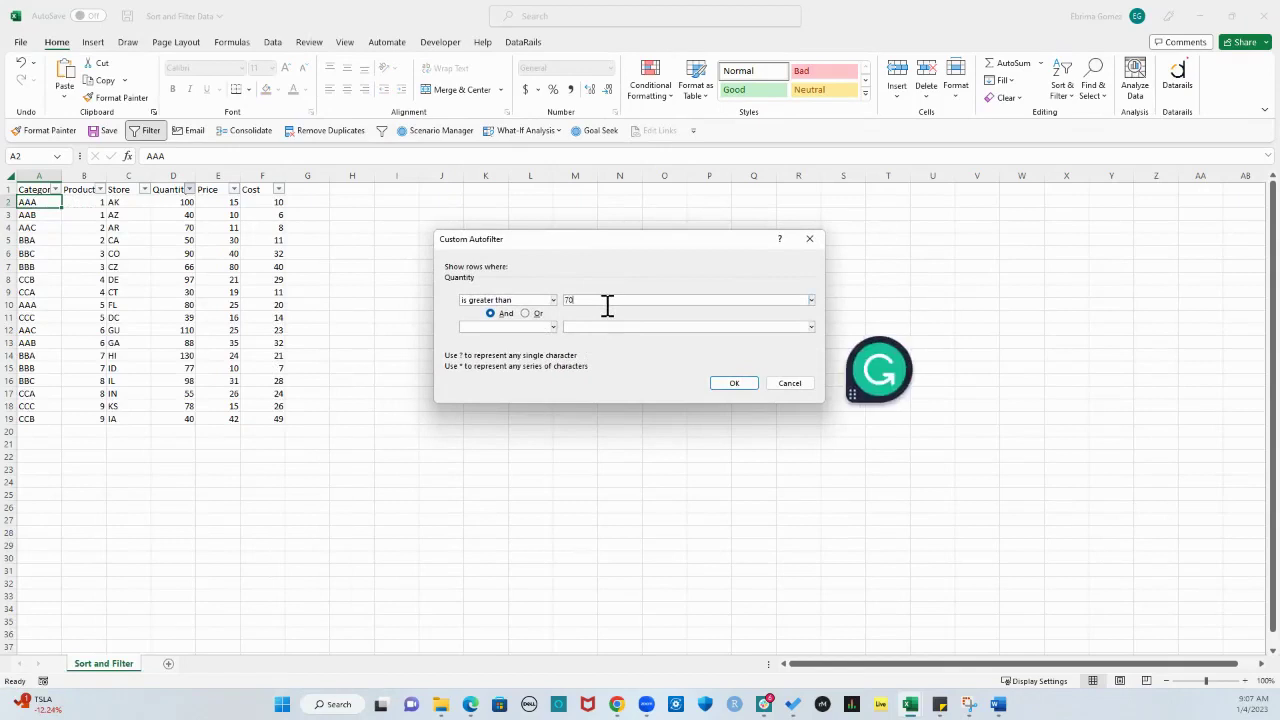
{"action": "left_click", "coordinate": [735, 387]}
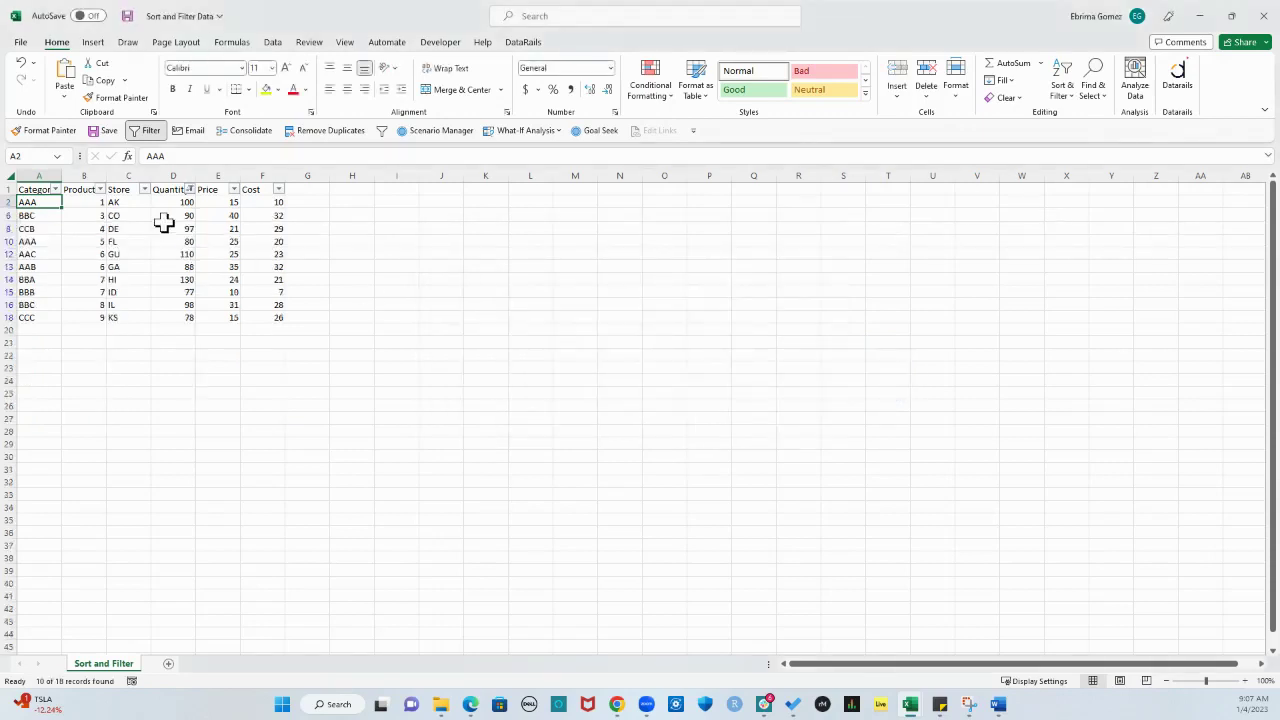
Step: Select the visible Quantity values to review them, and clear the filter from the Quantity column
{"action": "left_click_drag", "start_coordinate": [188, 204], "coordinate": [180, 315]}
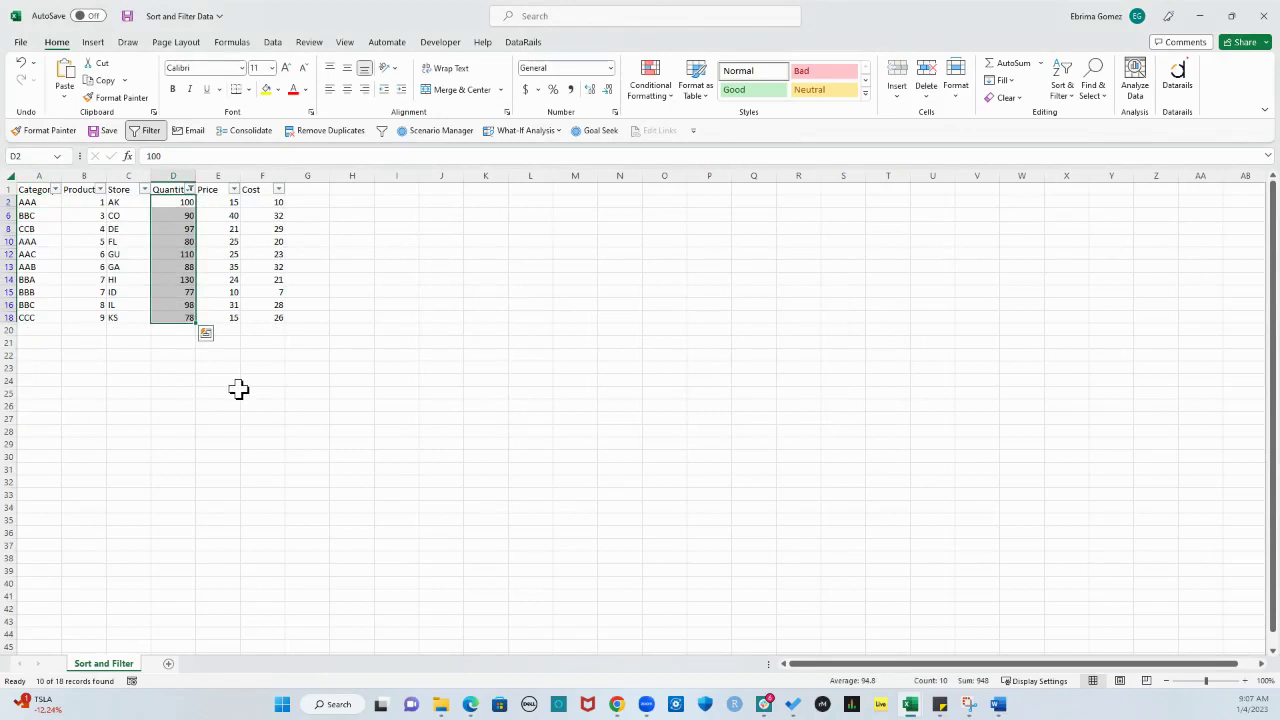
{"action": "left_click", "coordinate": [355, 328]}
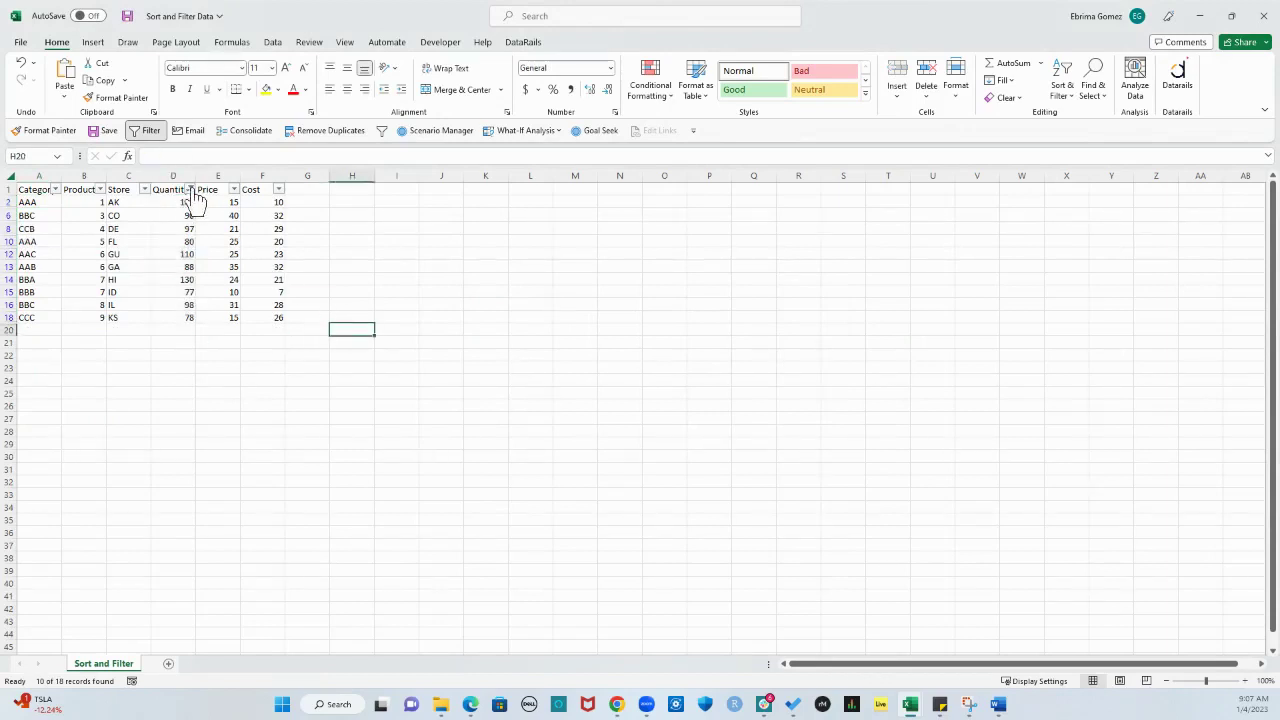
{"action": "left_click", "coordinate": [192, 190]}
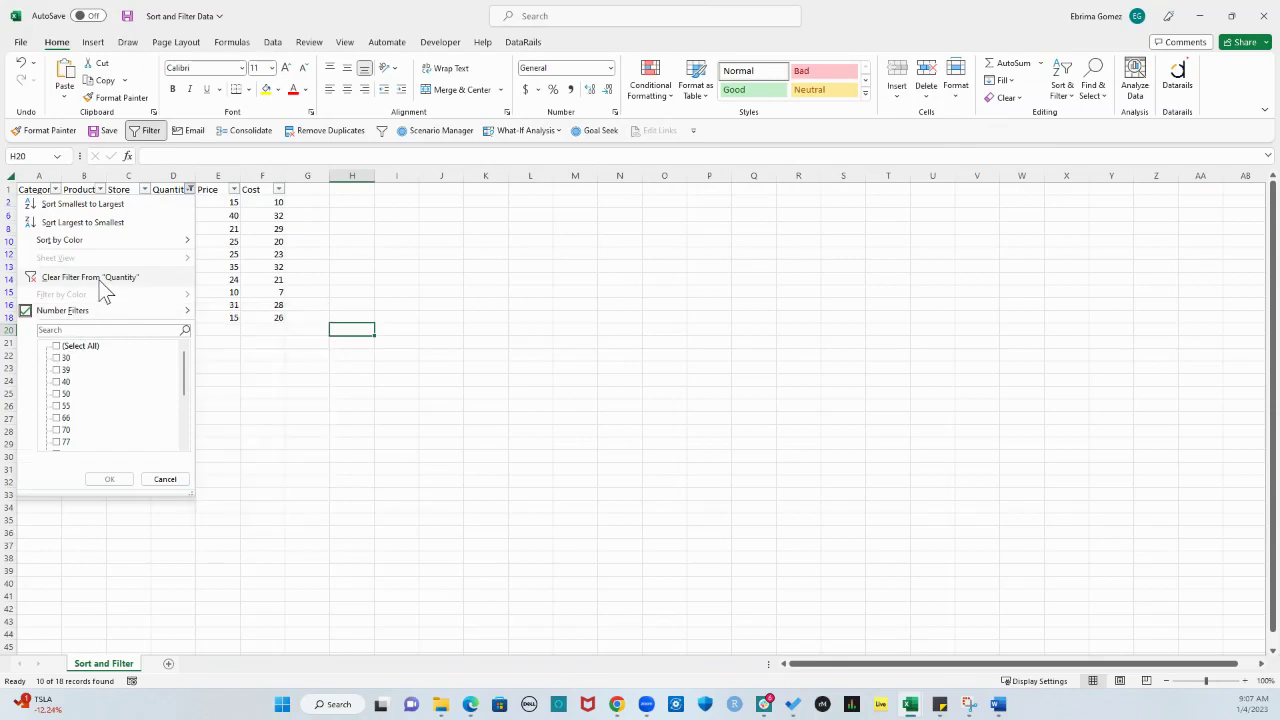
{"action": "left_click", "coordinate": [99, 280]}
{"action": "left_click", "coordinate": [190, 190]}
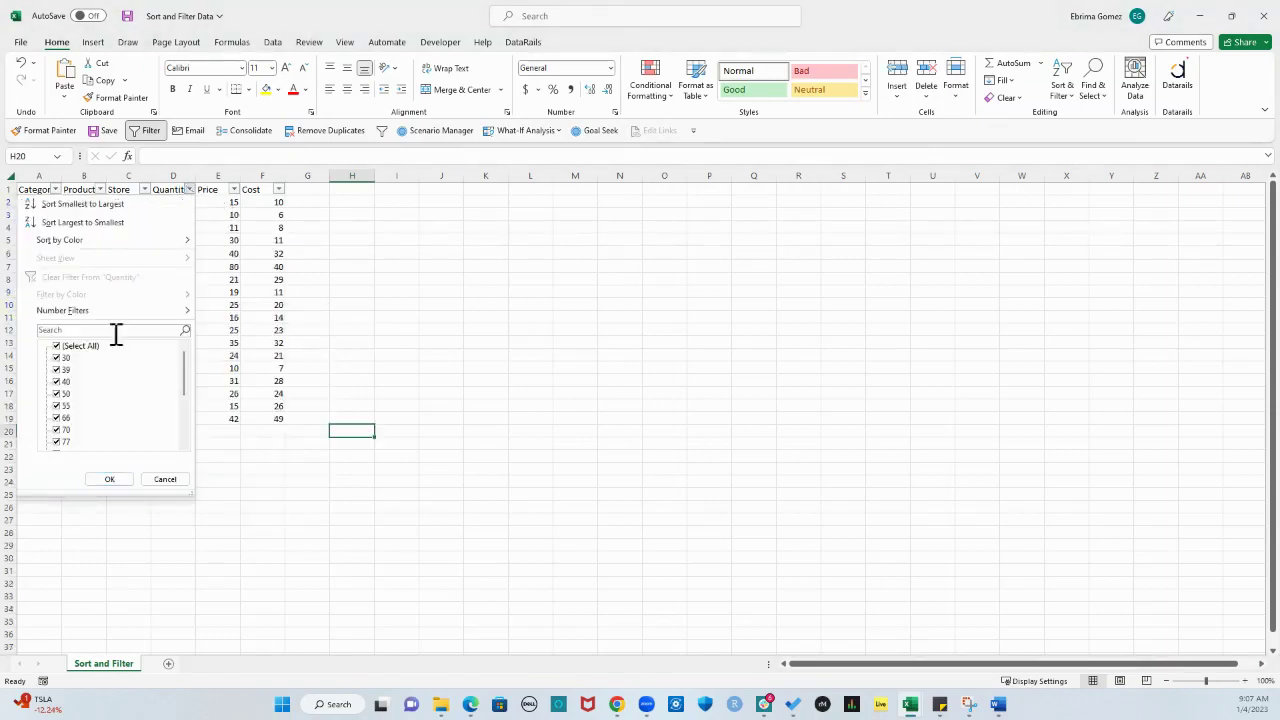
{"action": "mouse_move", "coordinate": [141, 318]}
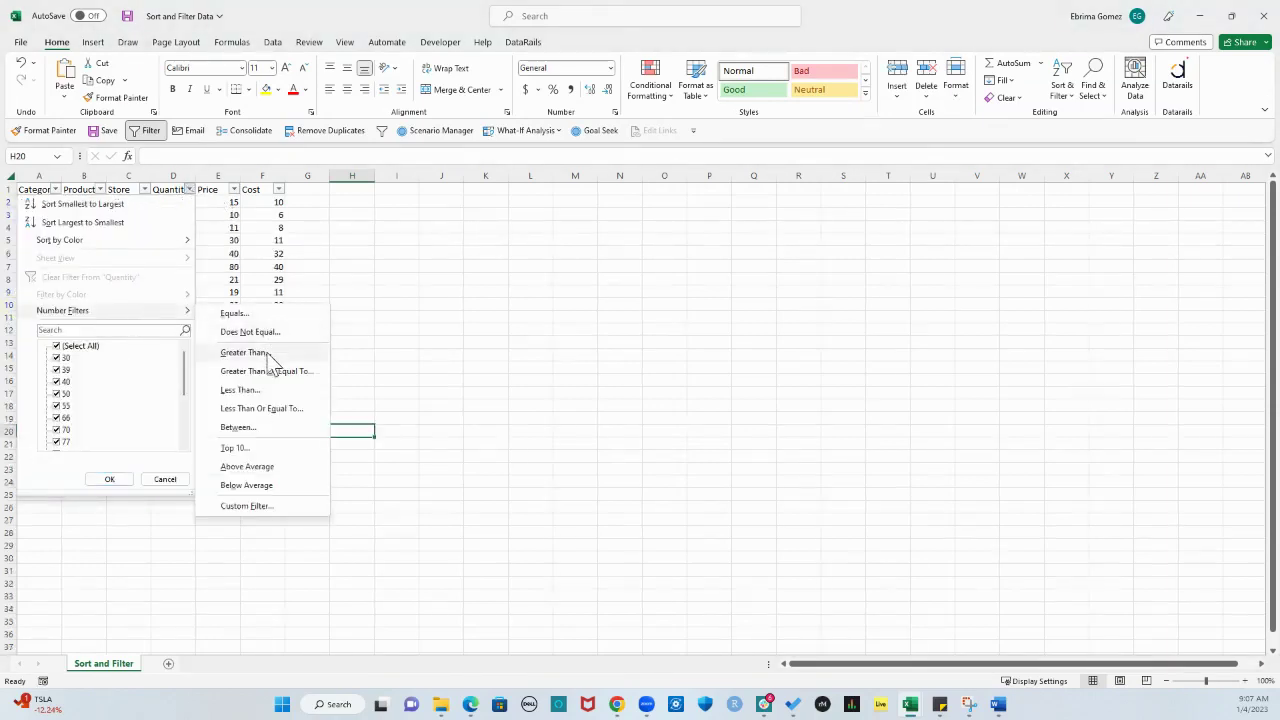
{"action": "left_click", "coordinate": [265, 354]}
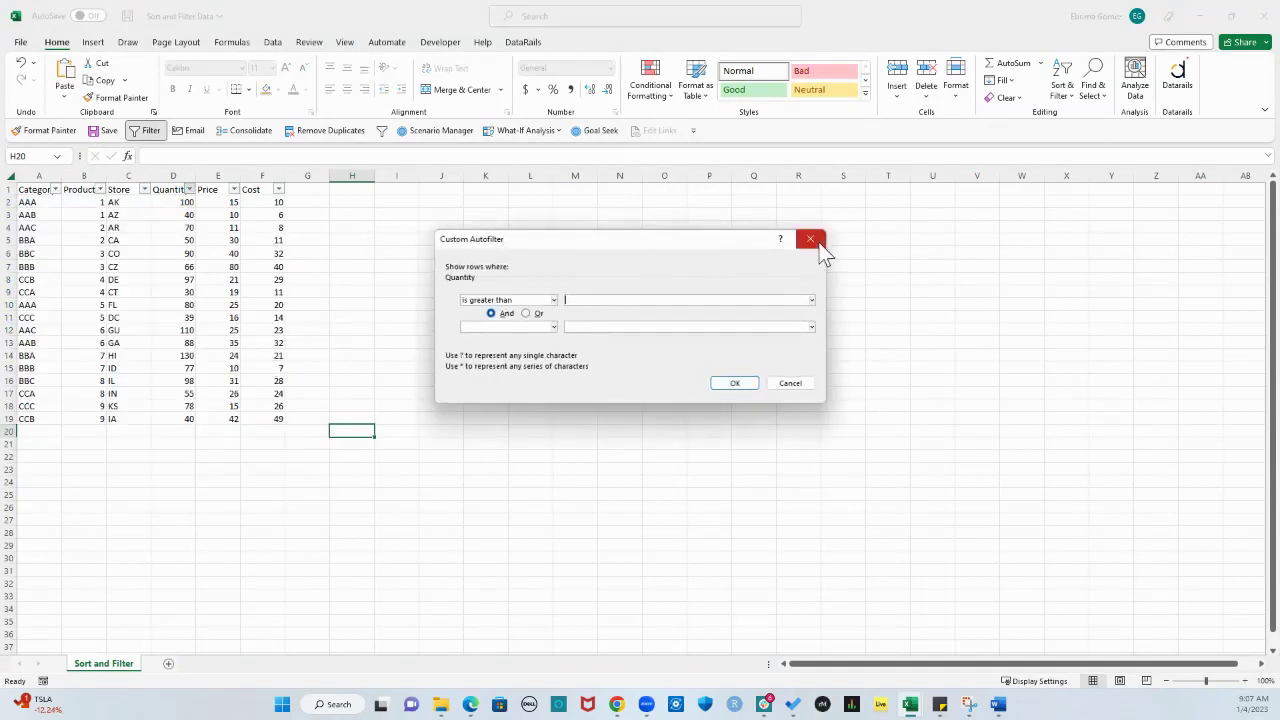
{"action": "left_click", "coordinate": [812, 241]}
Step: Apply a number filter to the Quantity column that shows only values less than 50
{"action": "left_click", "coordinate": [182, 191]}
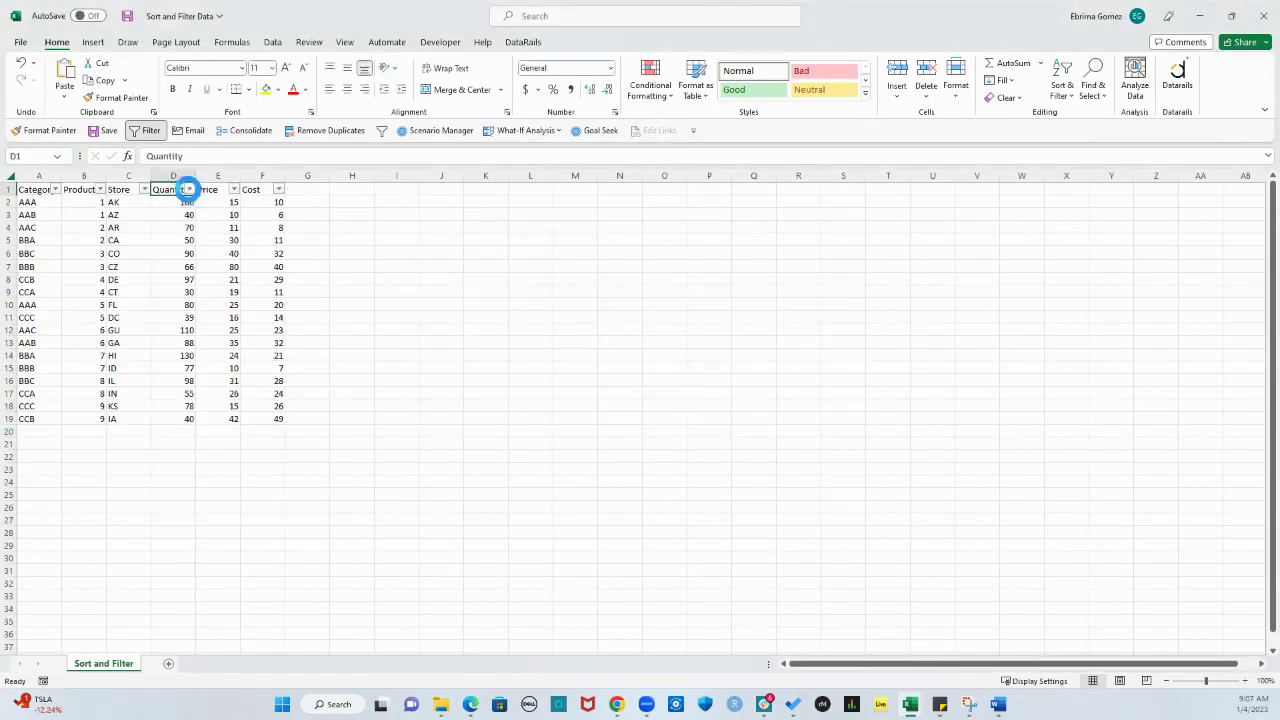
{"action": "left_click", "coordinate": [188, 190]}
{"action": "mouse_move", "coordinate": [127, 311]}
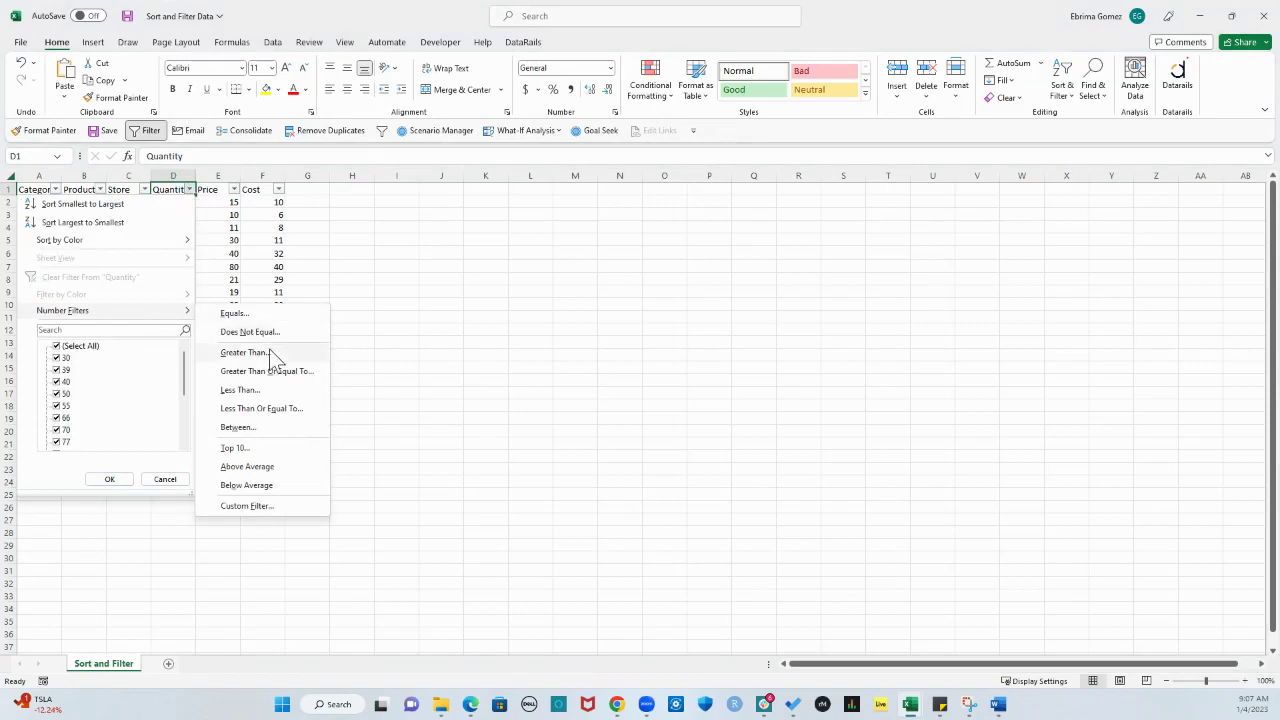
{"action": "left_click", "coordinate": [245, 390]}
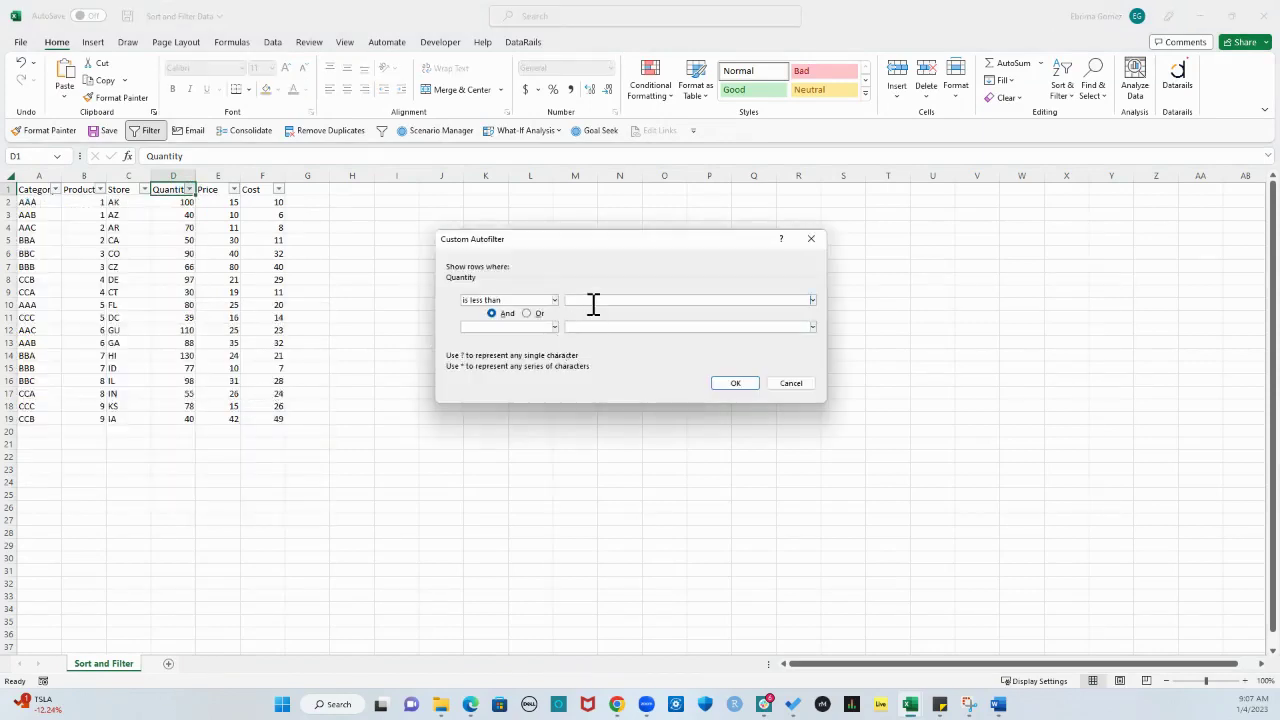
{"action": "type", "text": "50"}
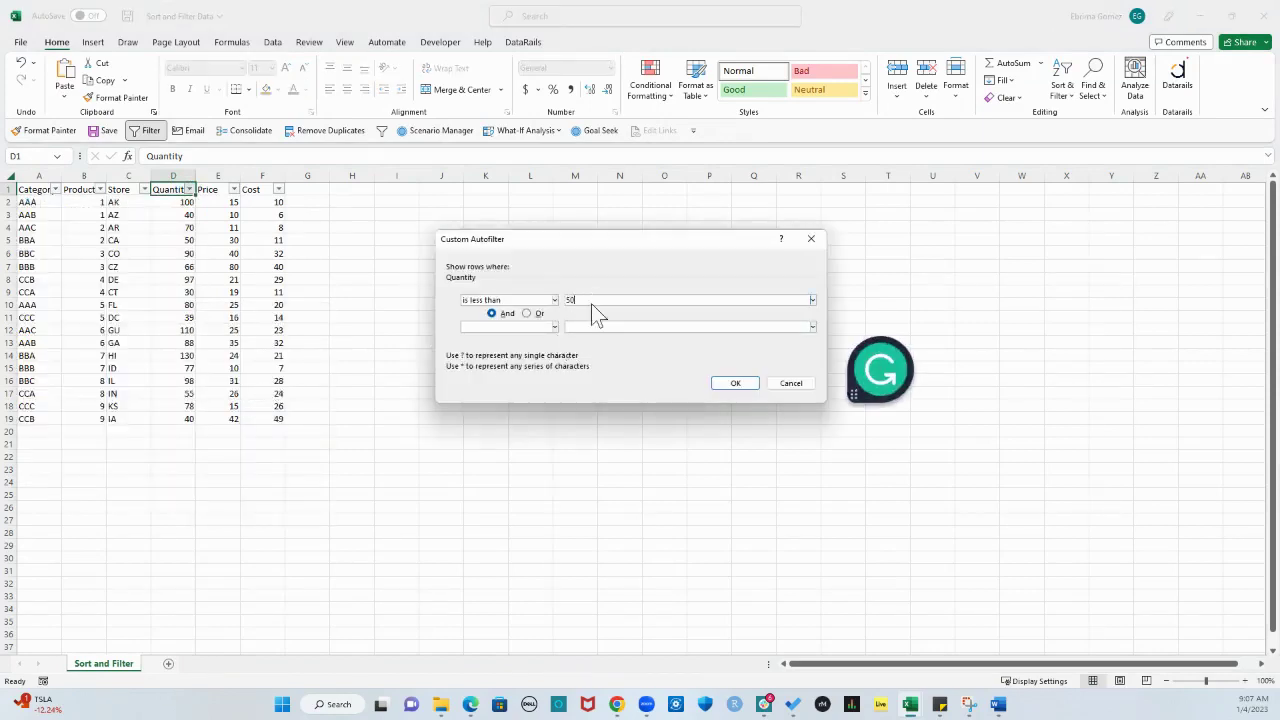
{"action": "left_click", "coordinate": [743, 384]}
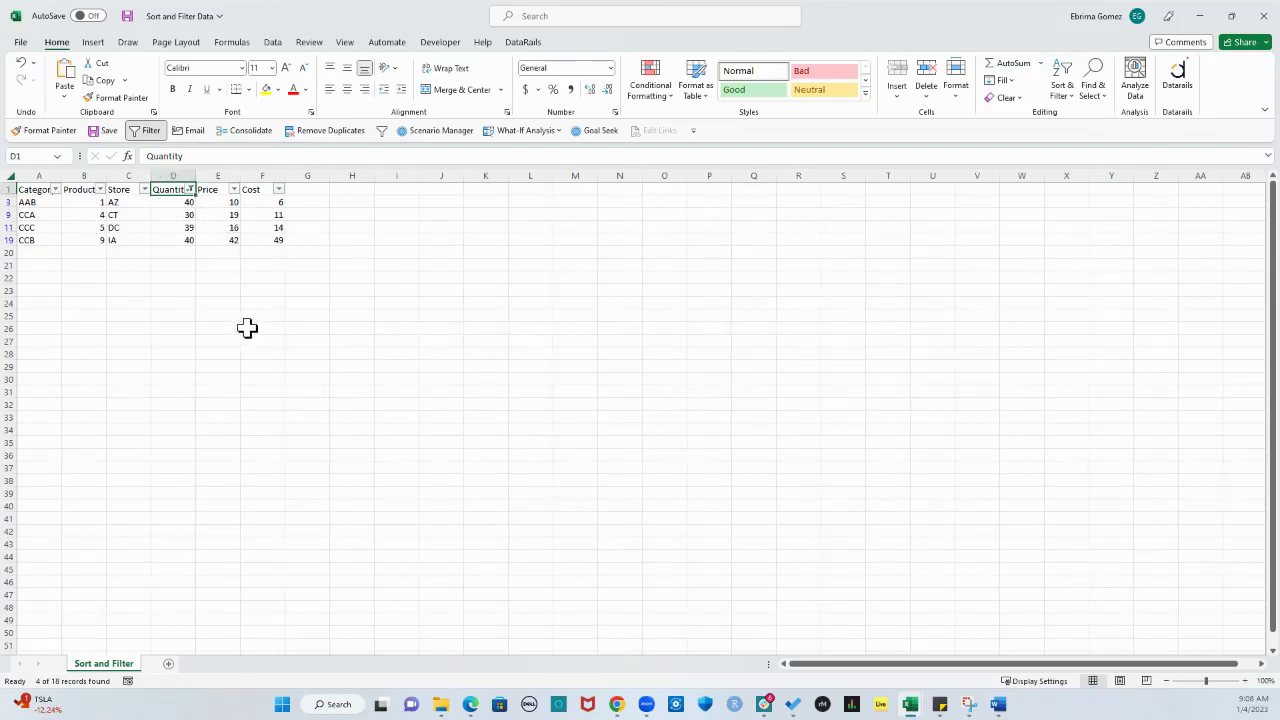
Step: Clear the filter from the Quantity column and turn off filtering for the table
{"action": "left_click", "coordinate": [190, 190]}
{"action": "left_click", "coordinate": [92, 280]}
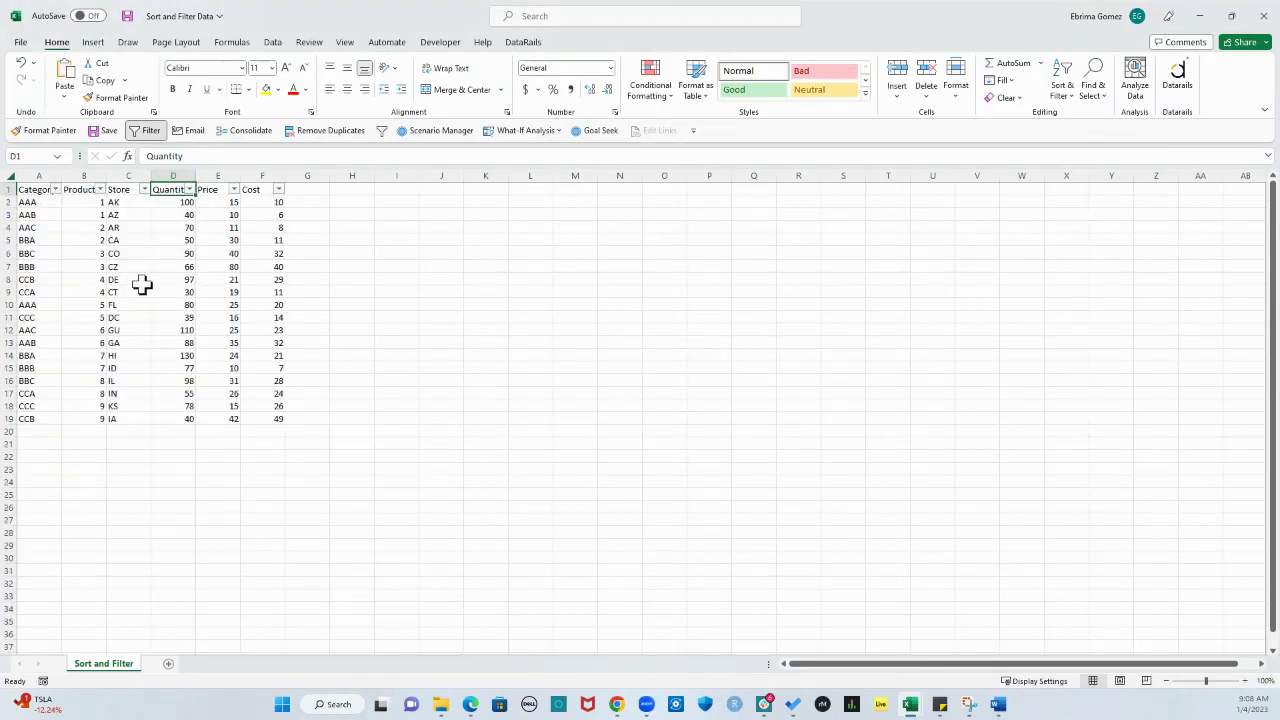
{"action": "left_click", "coordinate": [178, 175]}
{"action": "left_click", "coordinate": [146, 130]}
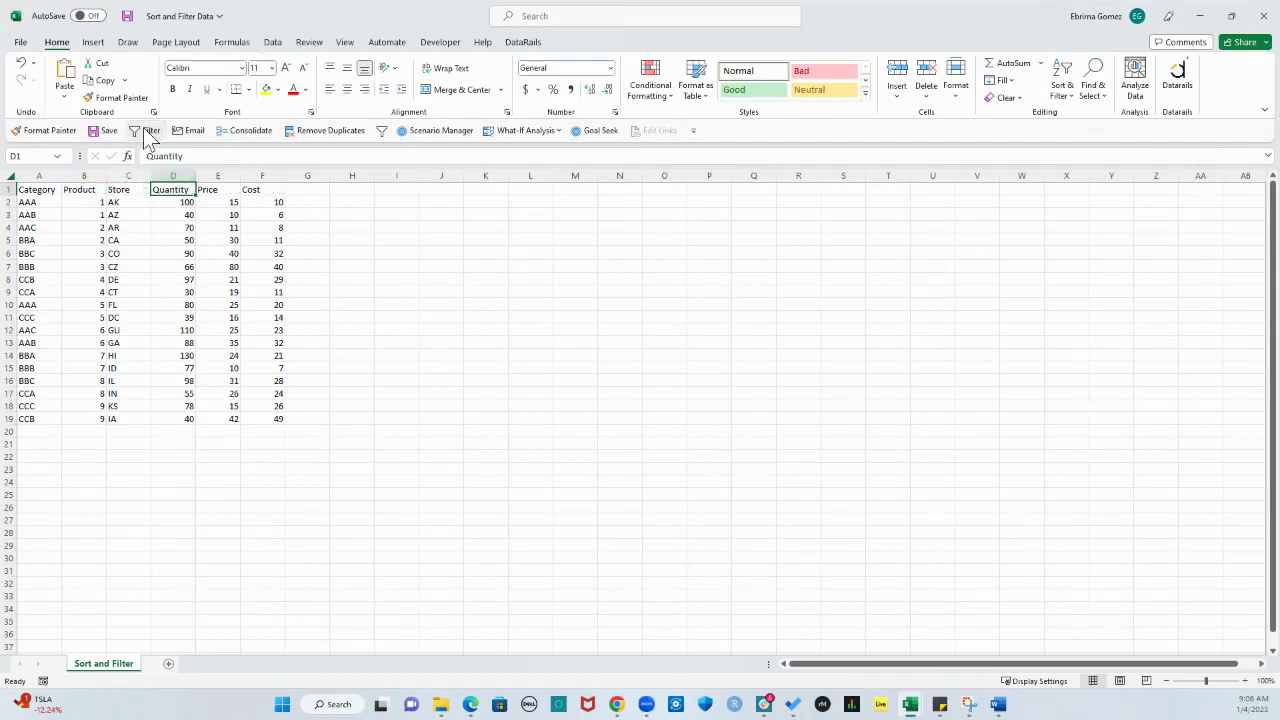
Step: Insert a blank column between the Store and Quantity columns
{"action": "left_click", "coordinate": [180, 172]}
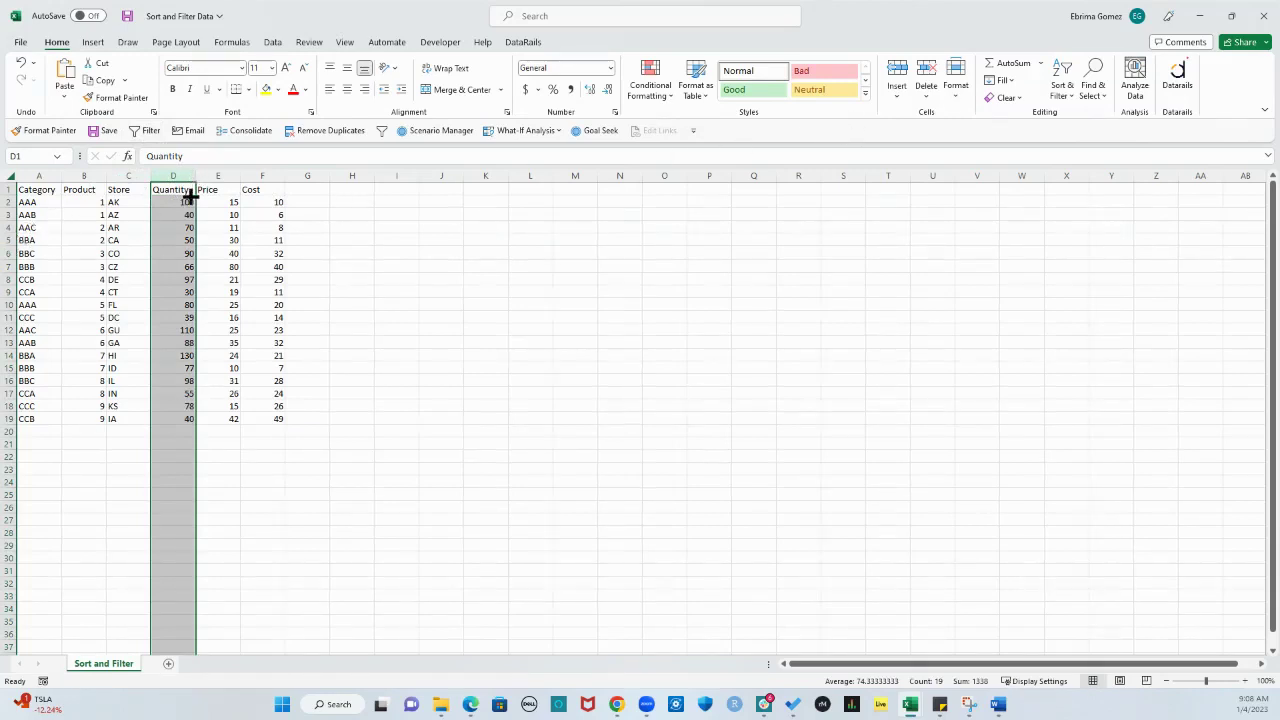
{"action": "left_click", "coordinate": [897, 77]}
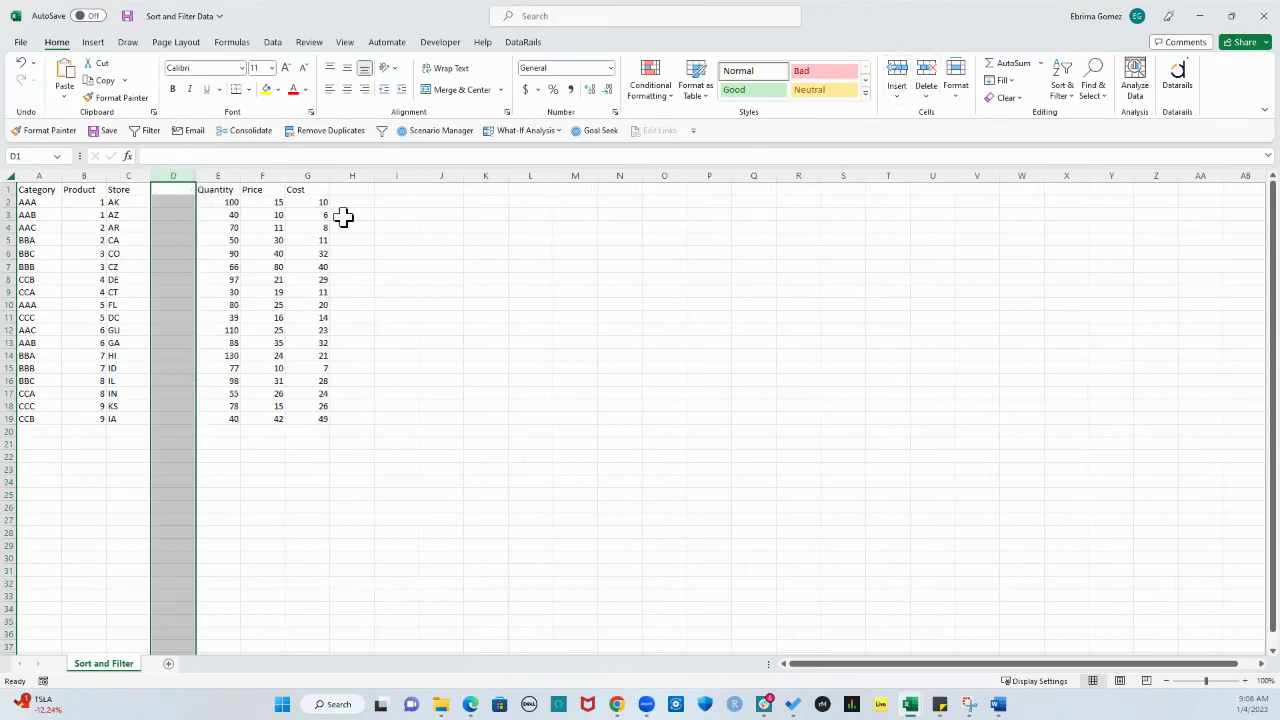
{"action": "left_click", "coordinate": [258, 231]}
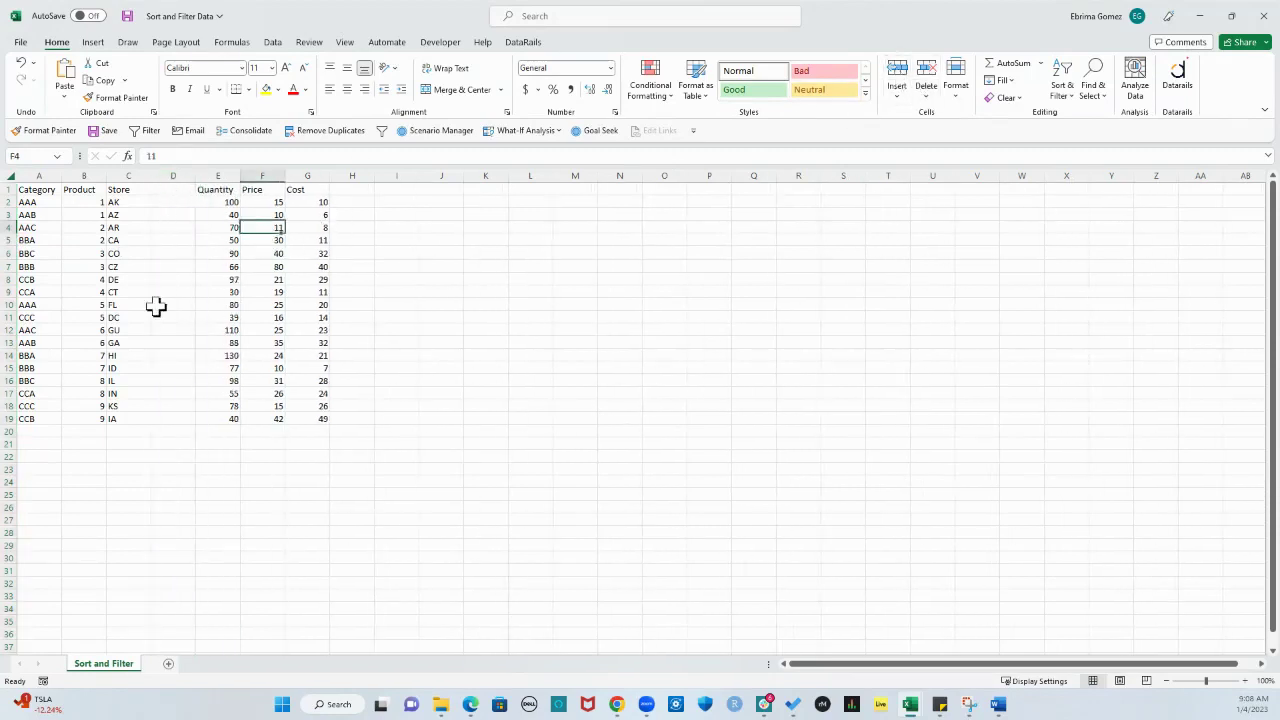
Step: Sort the data by the Product column in descending order
{"action": "left_click", "coordinate": [79, 193]}
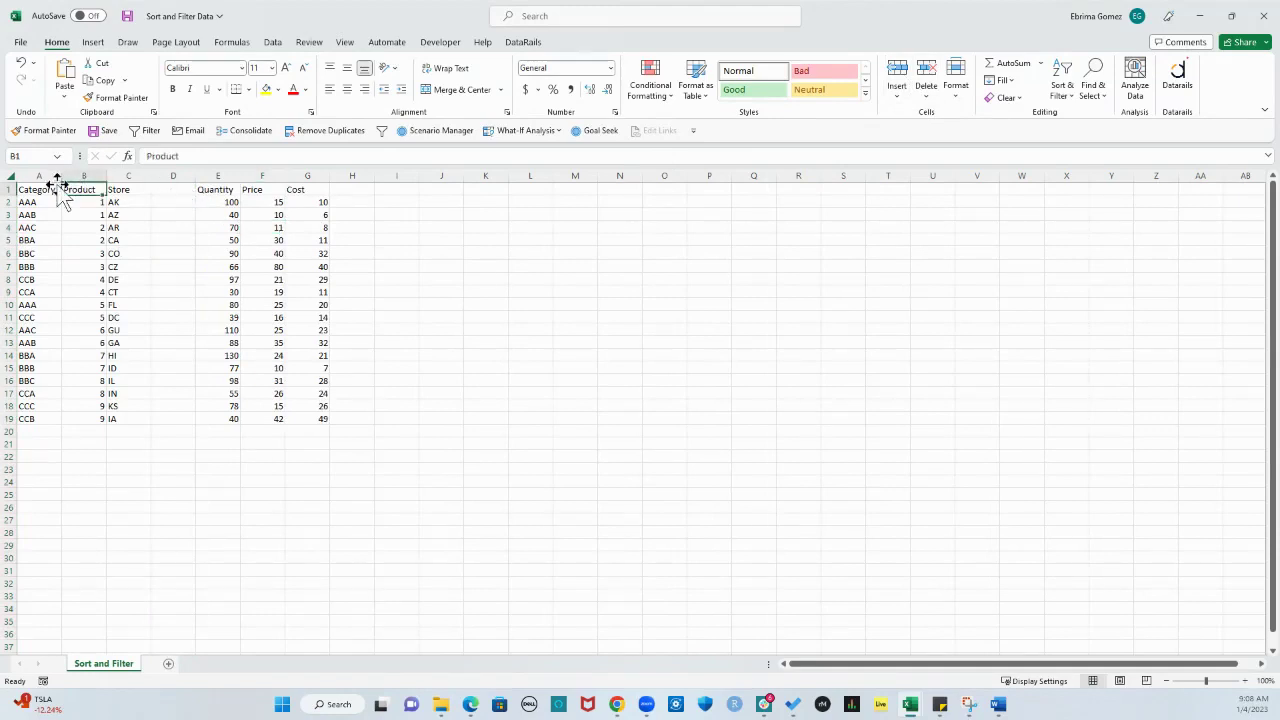
{"action": "left_click", "coordinate": [1064, 90]}
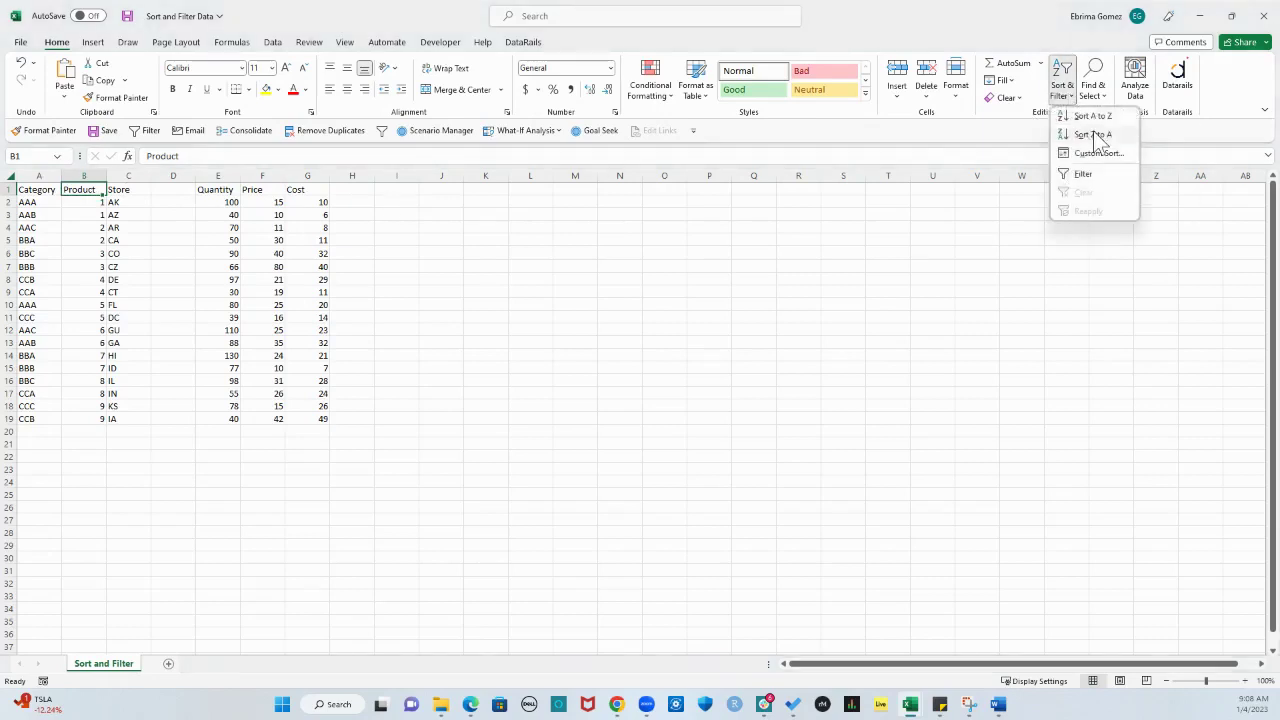
{"action": "left_click", "coordinate": [1093, 135]}
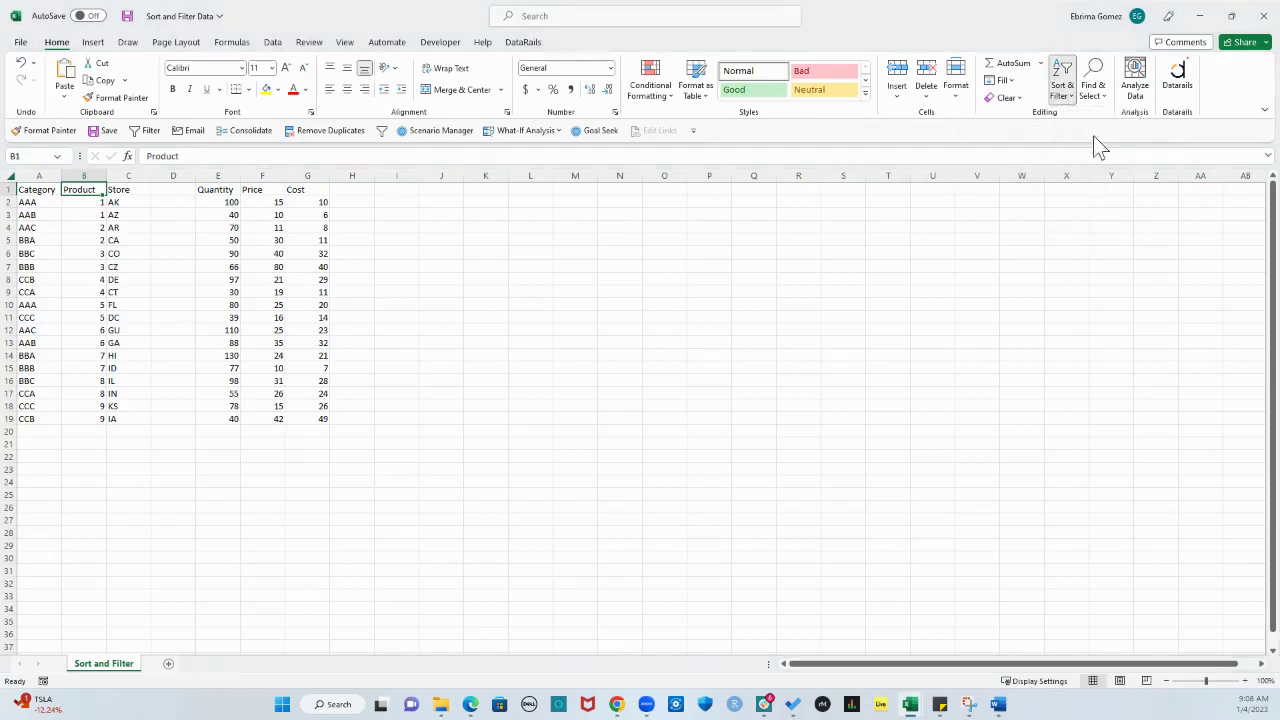
Step: Select the Category to Store data and the Quantity to Cost data in turn to compare their row order
{"action": "left_click_drag", "start_coordinate": [40, 204], "coordinate": [114, 420]}
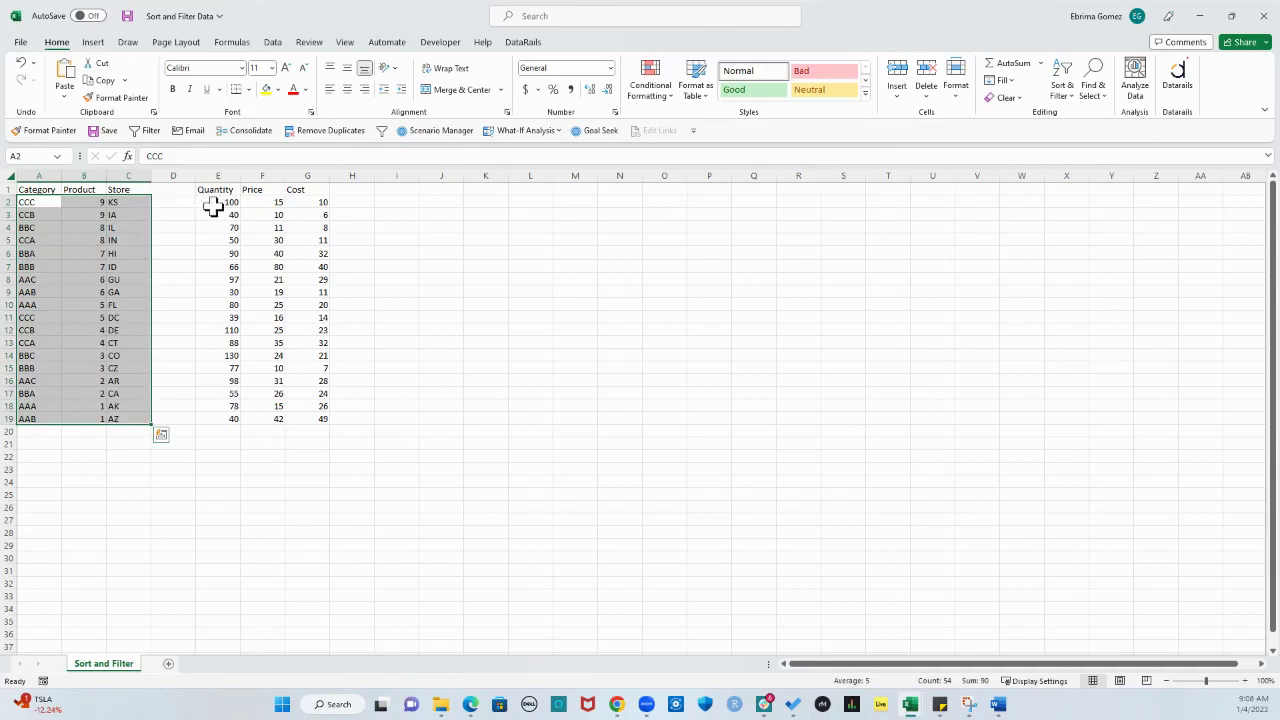
{"action": "left_click_drag", "start_coordinate": [40, 215], "coordinate": [113, 318]}
{"action": "left_click_drag", "start_coordinate": [214, 201], "coordinate": [302, 420]}
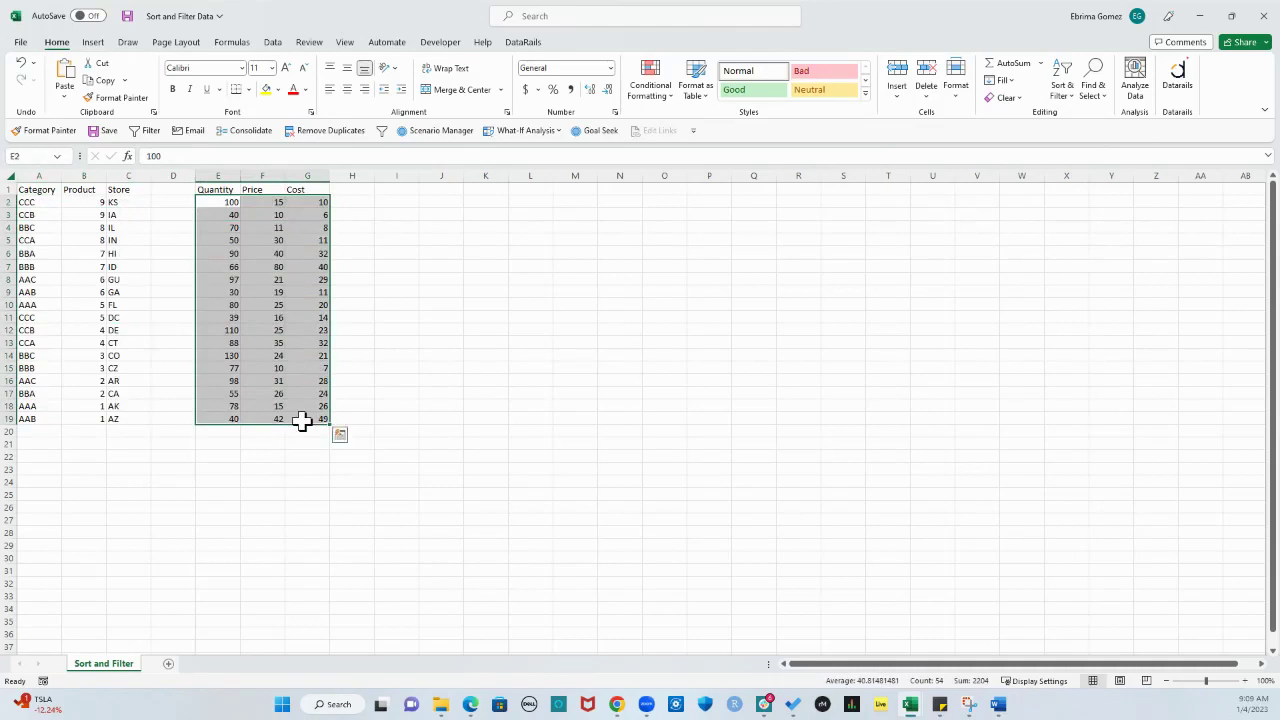